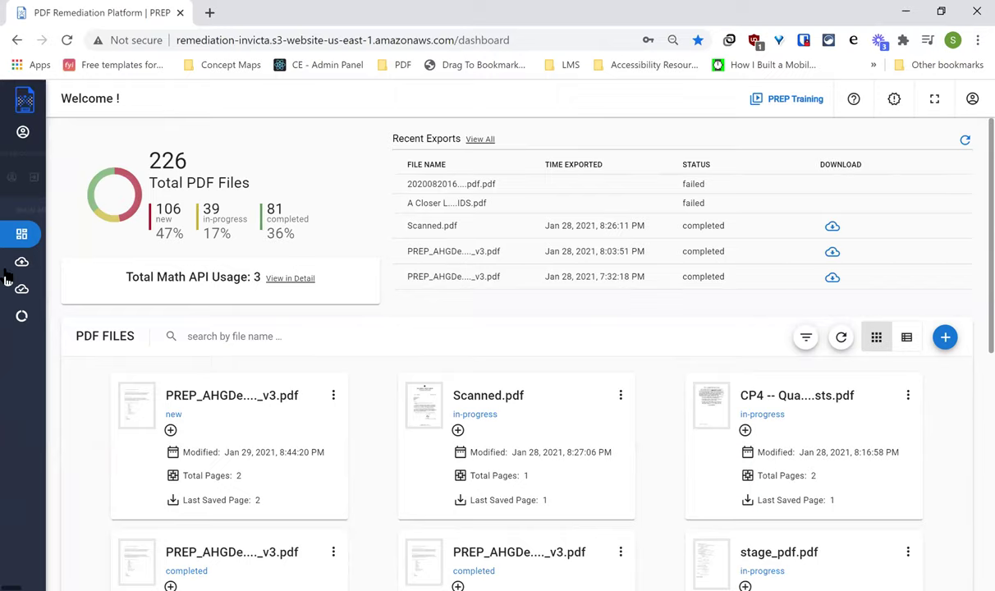
Upload the file PREP_AHGDemo_v3.pdf to the remediation platform
left_click(33, 261)
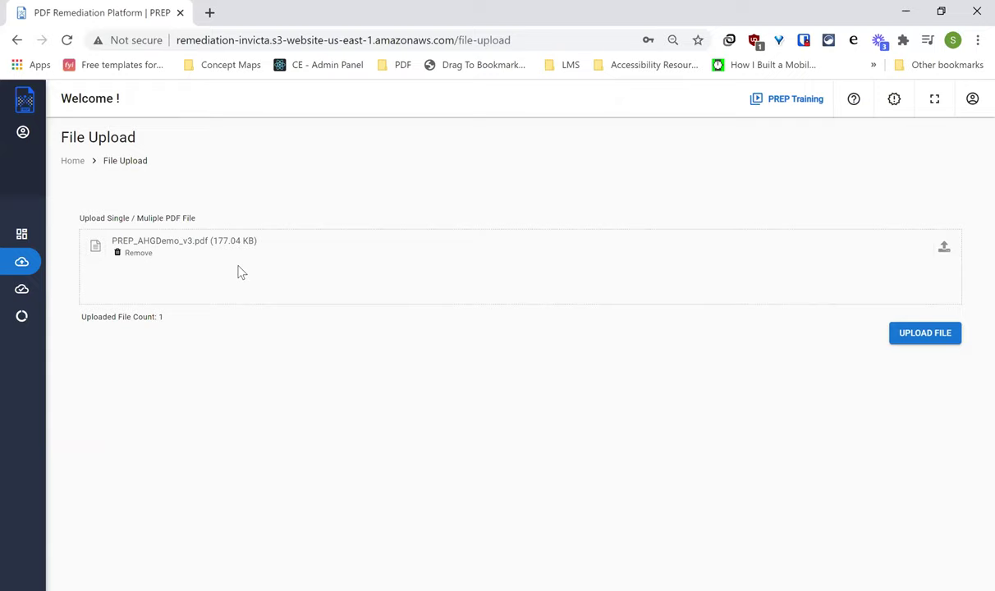
left_click(903, 333)
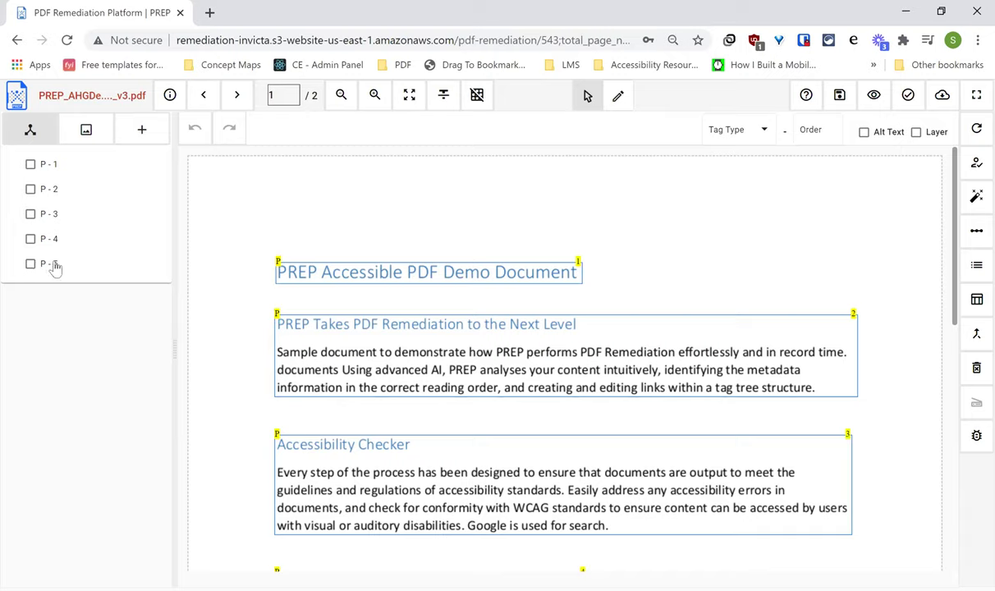
Examine the automatically detected tag zones on page 1, including the title's tag type
left_click(349, 278)
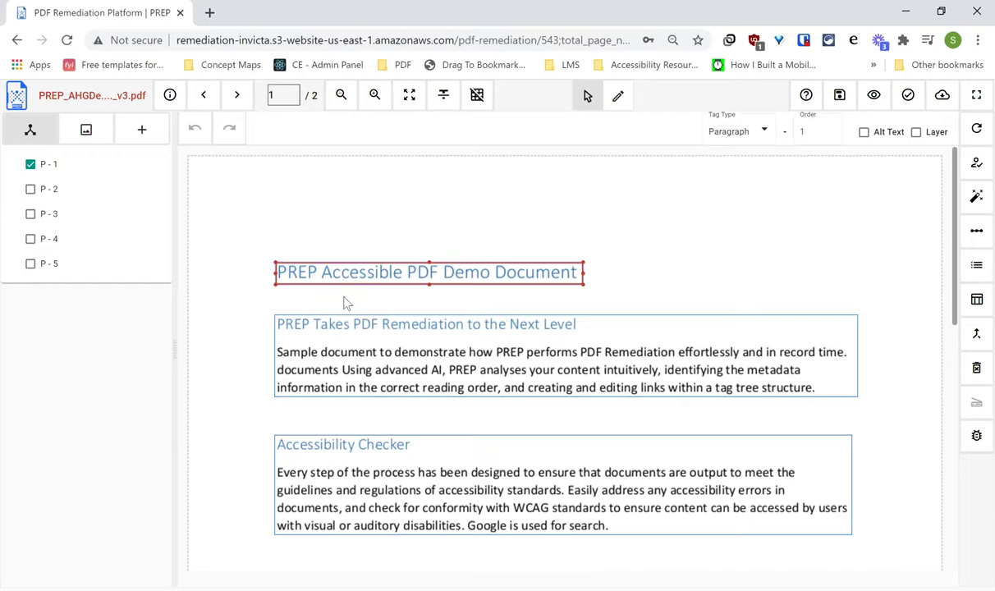
left_click(346, 303)
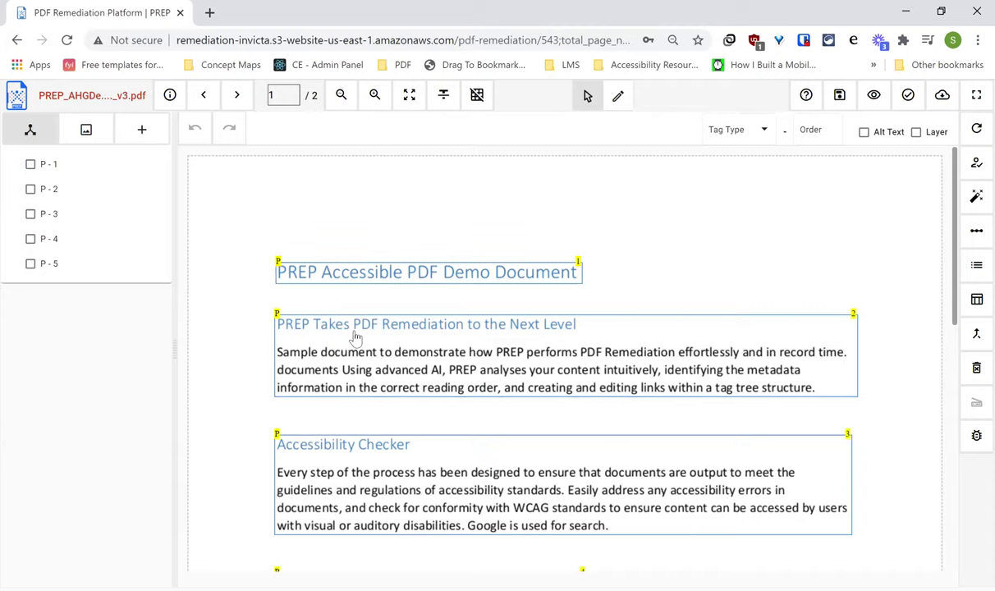
scroll(353, 335, "down", 1)
scroll(352, 337, "down", 6)
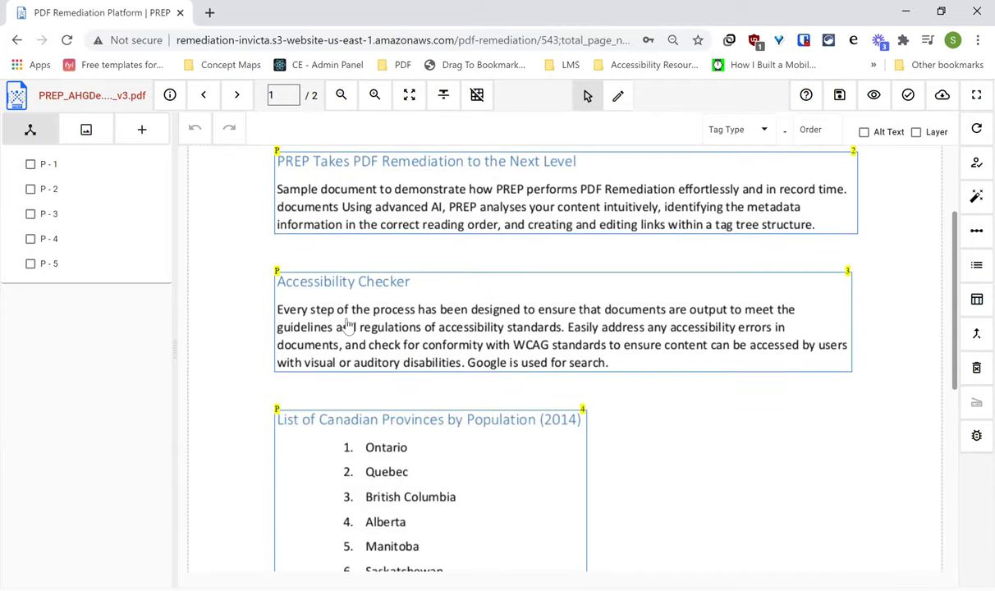
scroll(344, 344, "up", 6)
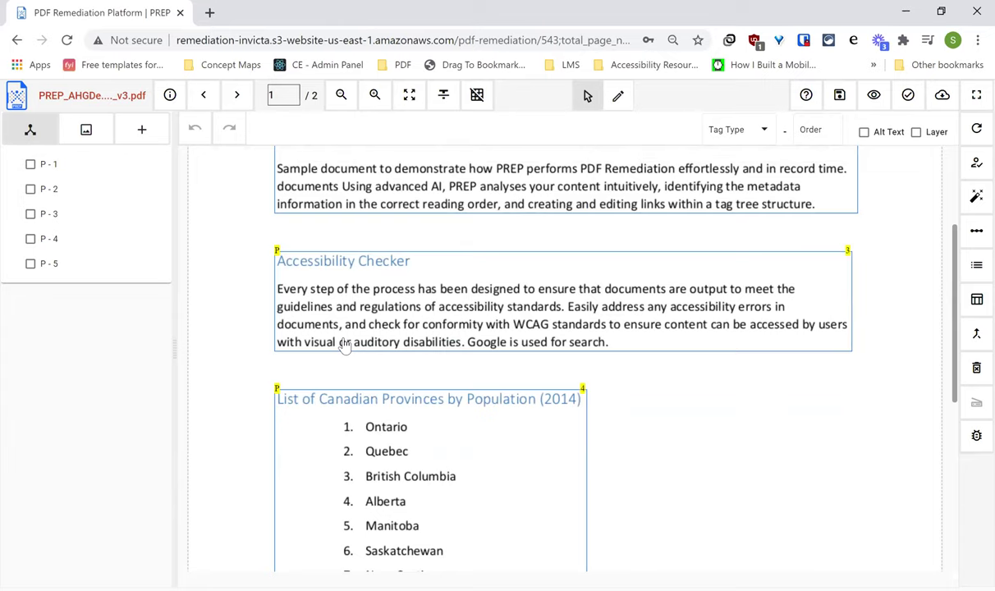
scroll(345, 345, "up", 3)
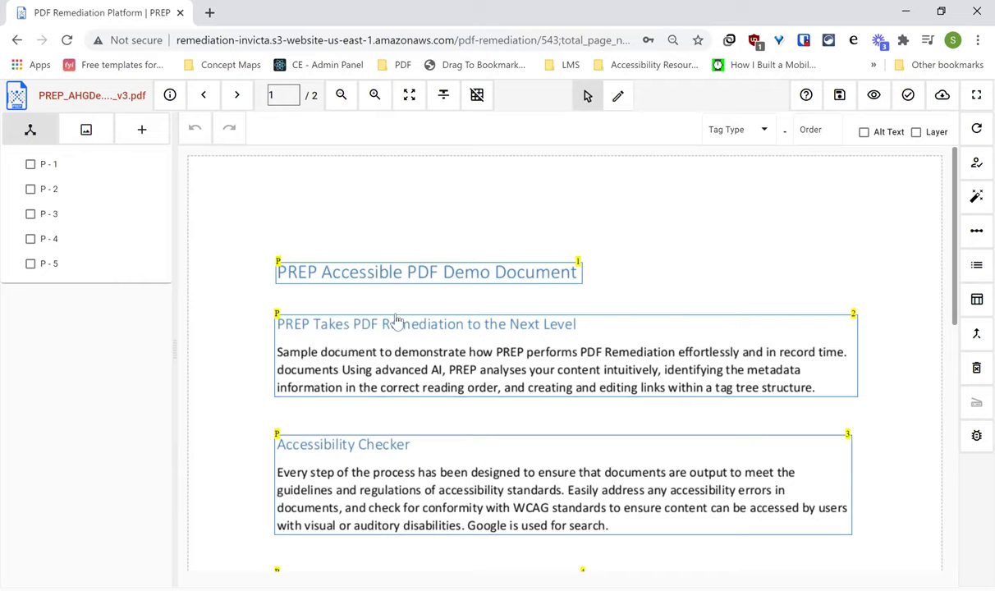
Raise the Sensitivity Level on page 1 so headings are zoned separately from their body text, and save the zones
left_click(975, 234)
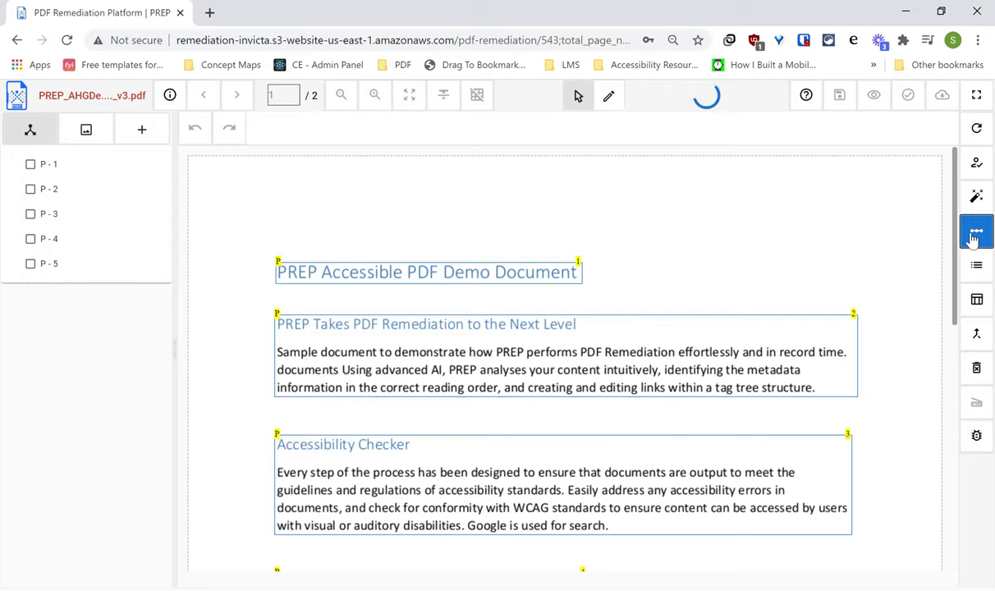
left_click_drag(574, 128, 616, 128)
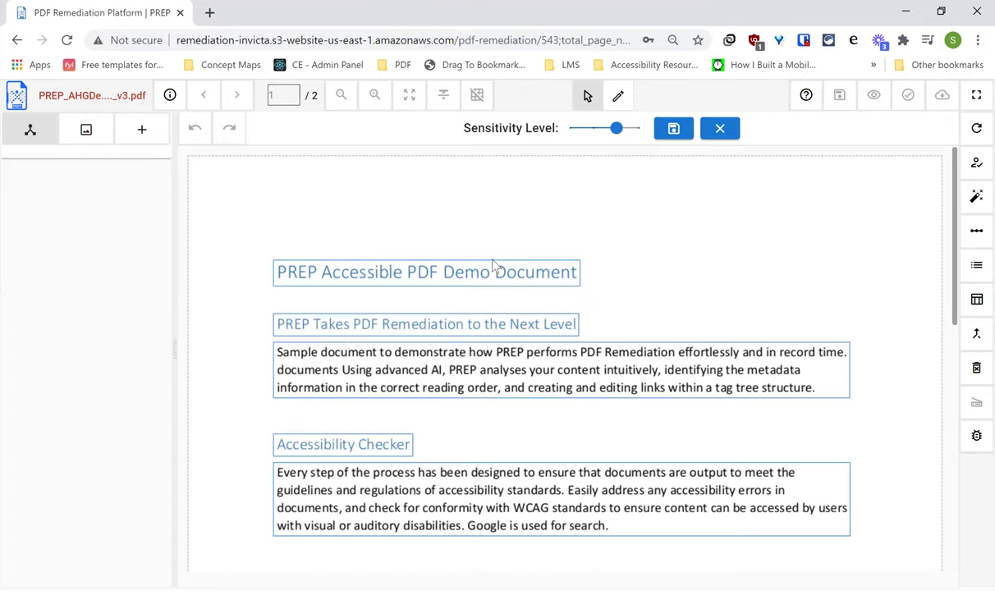
left_click(672, 130)
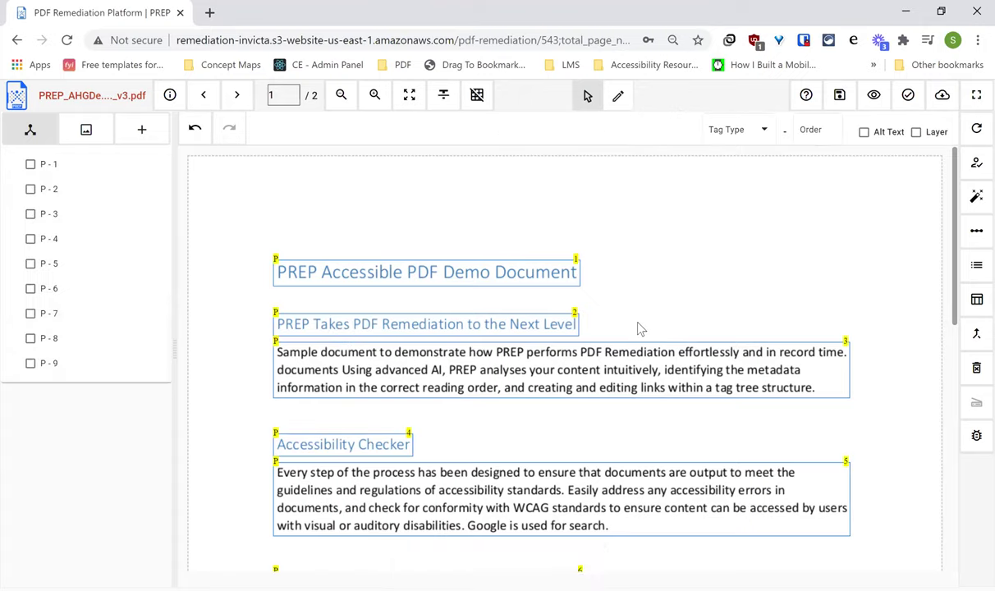
Tag the title "PREP Accessible PDF Demo Document" as Heading 1
scroll(568, 359, "down", 1)
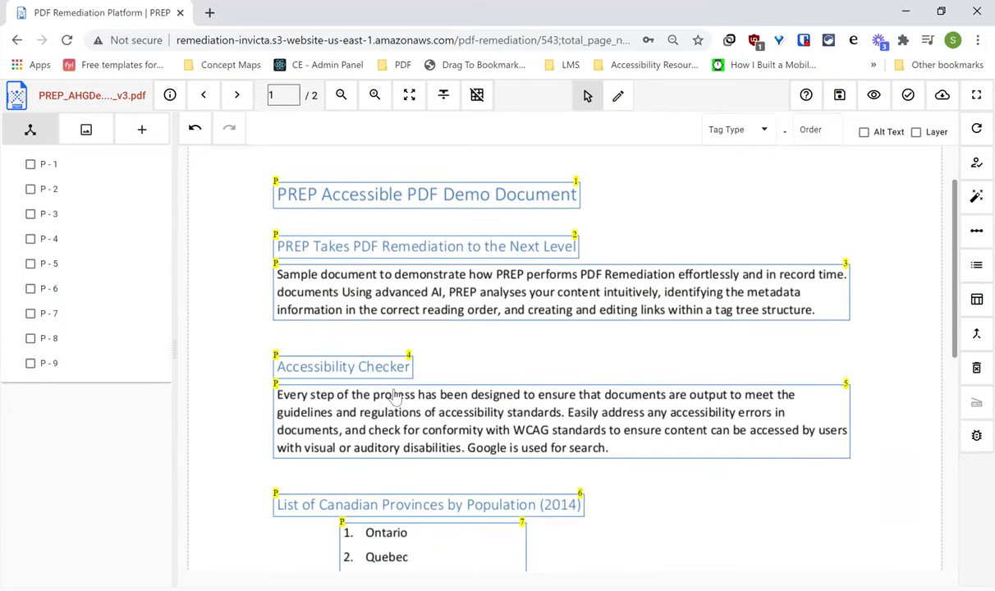
scroll(393, 396, "up", 1)
left_click(408, 273)
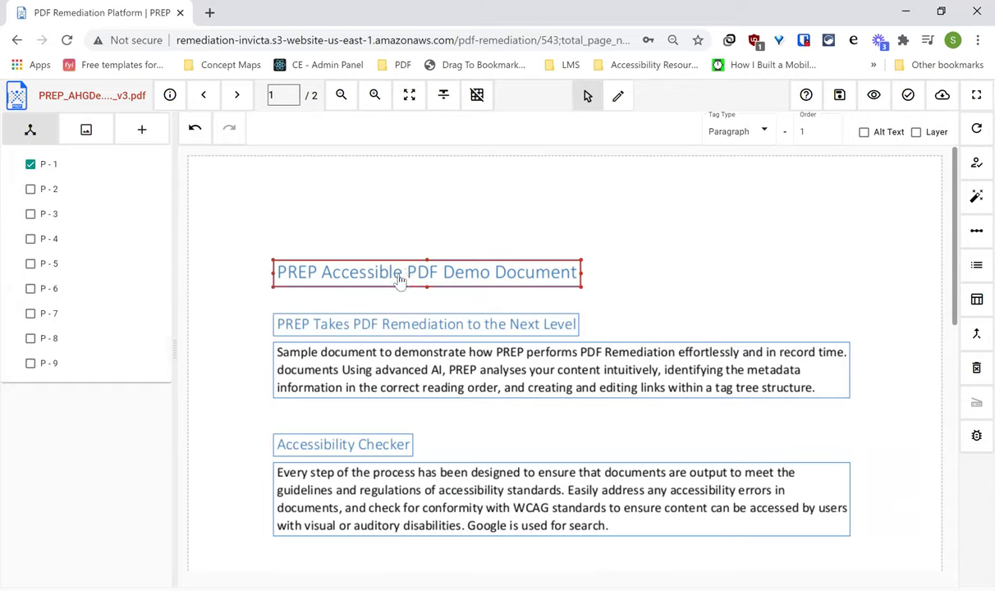
left_click(733, 136)
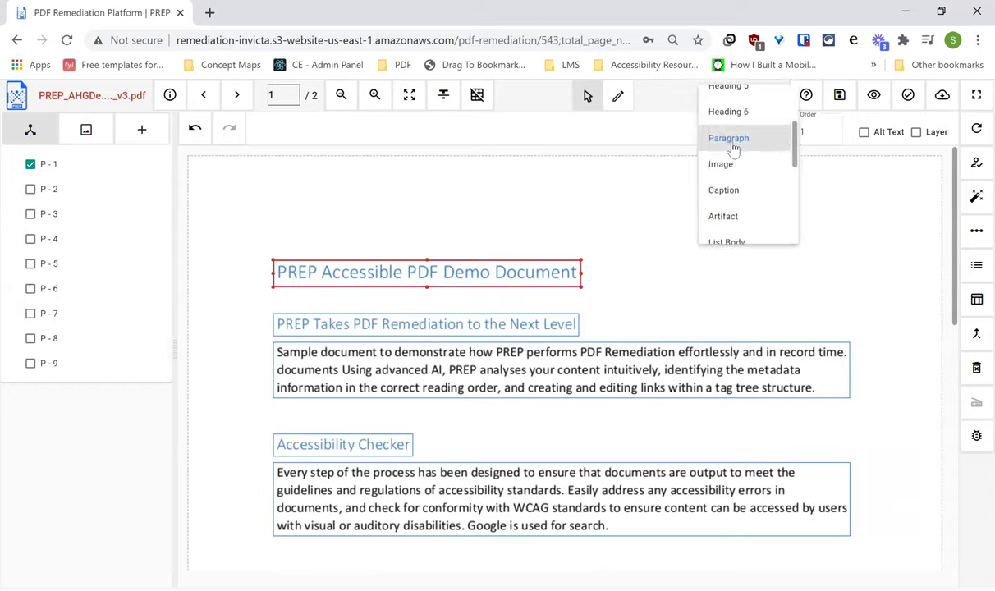
scroll(733, 148, "up", 2)
left_click(740, 99)
left_click(601, 233)
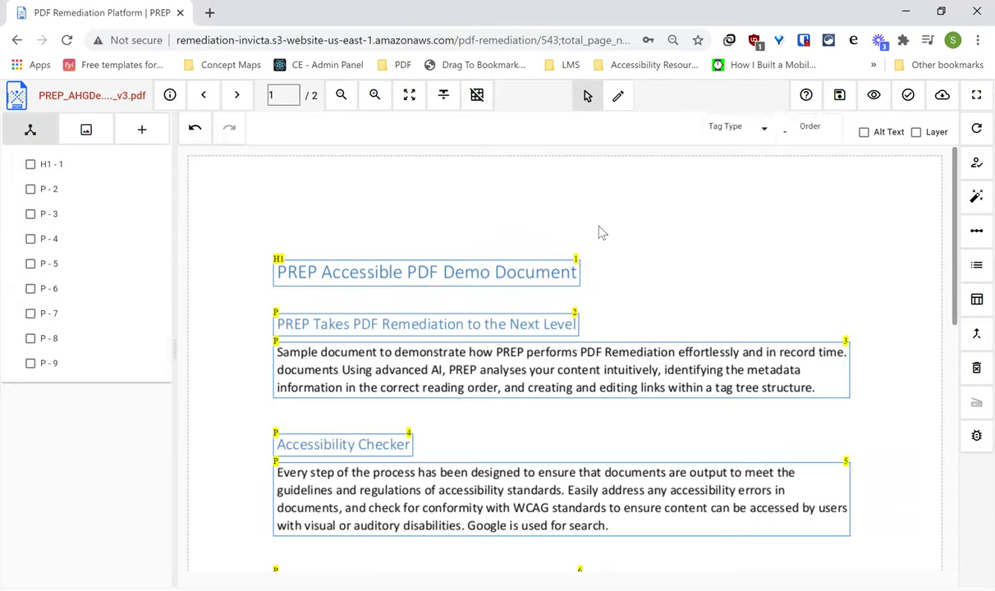
left_click(503, 271)
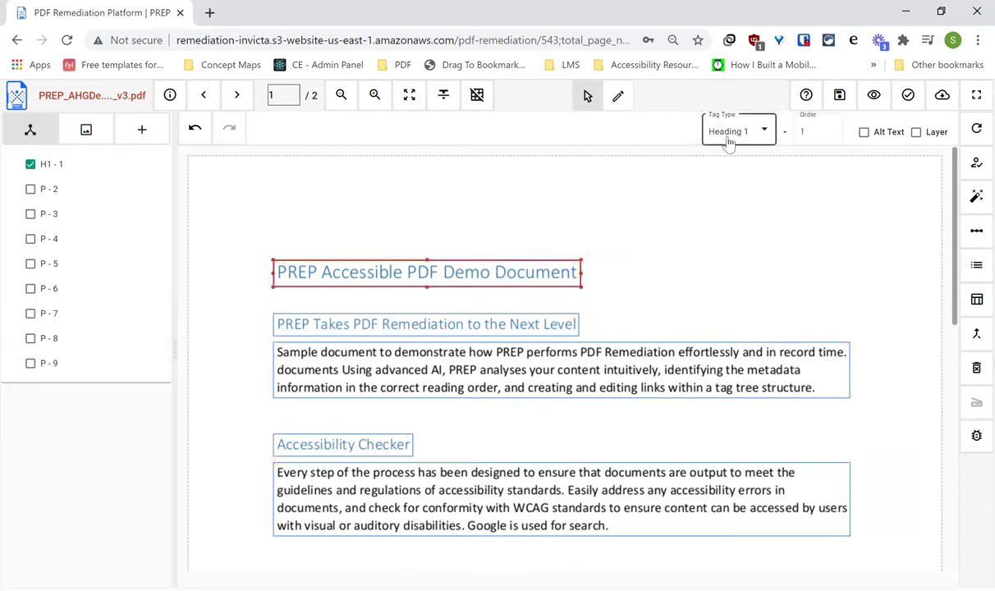
left_click(611, 207)
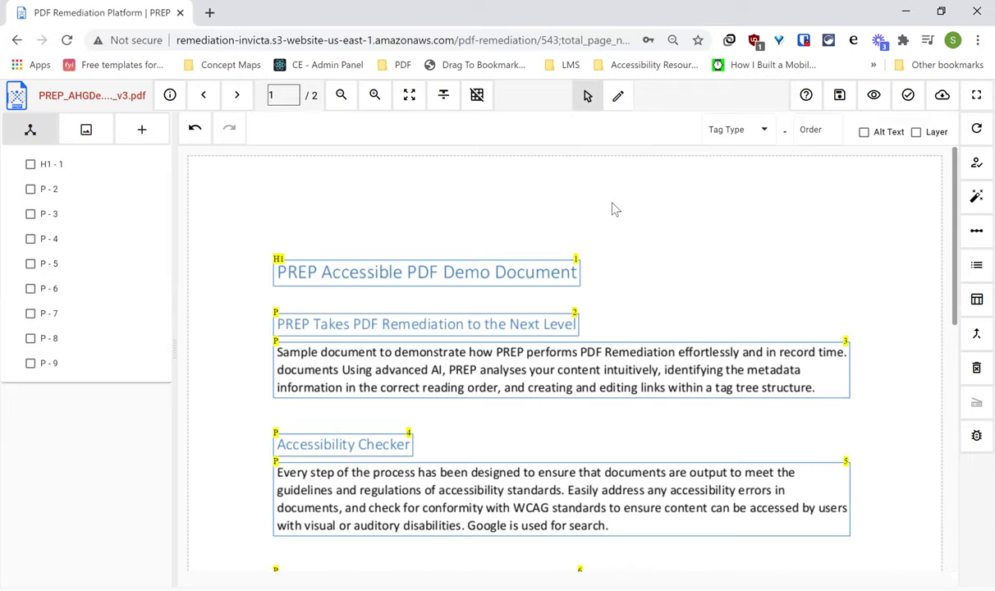
Tag the four section headings on page 1, from "PREP Takes PDF Remediation to the Next Level" to "Bulleted List", as Heading 2
left_click(376, 320)
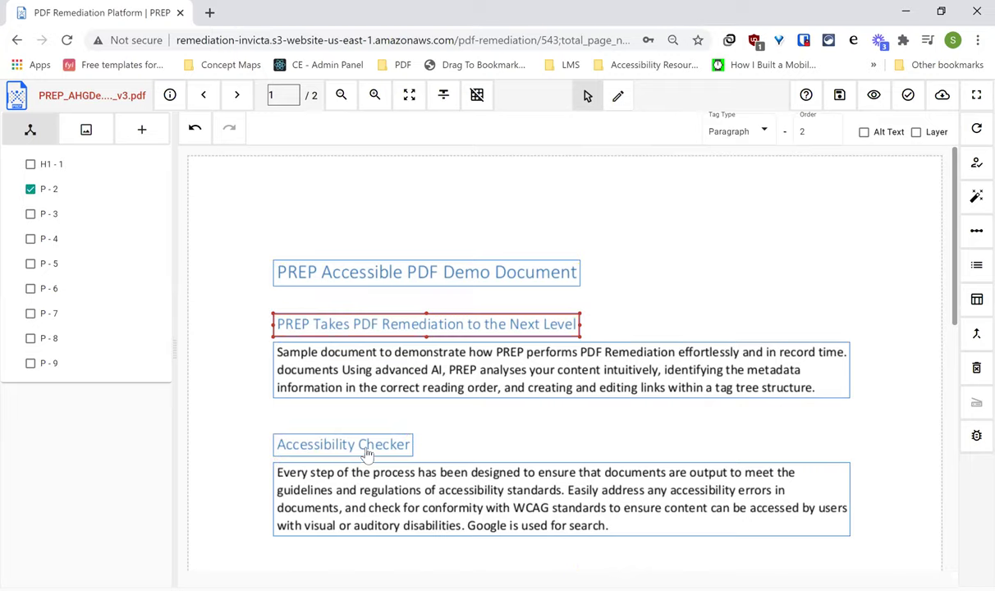
left_click(366, 450, "ctrl")
scroll(353, 344, "down", 4)
left_click(339, 275, "ctrl")
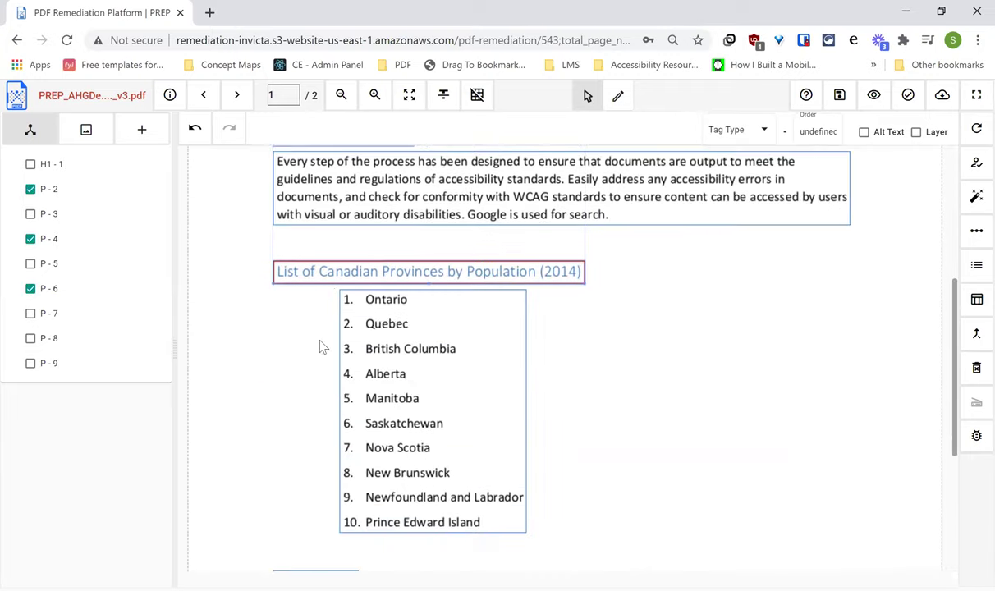
scroll(321, 346, "down", 2)
left_click(278, 420, "ctrl")
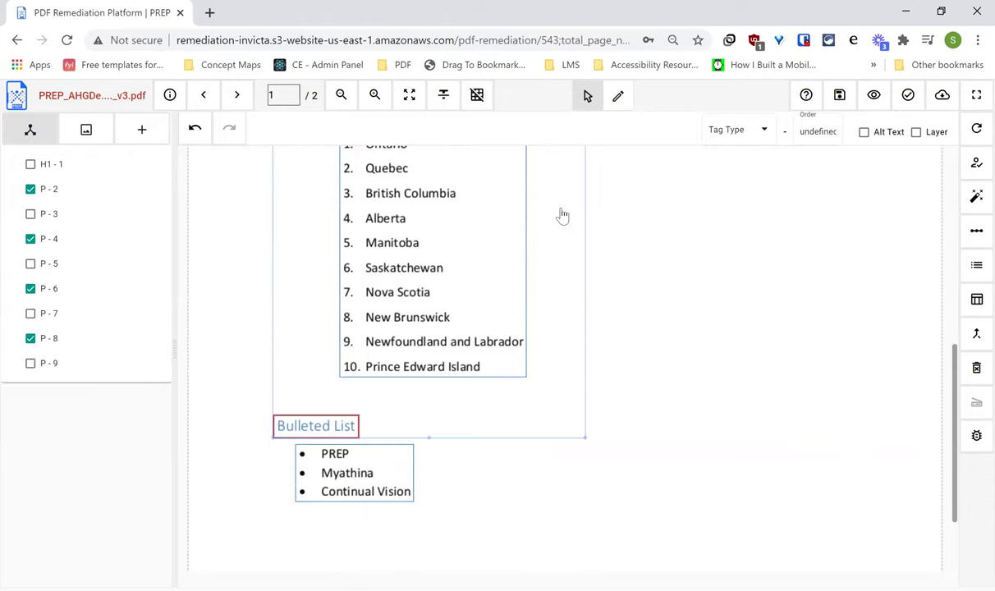
left_click(731, 140)
left_click(732, 157)
scroll(589, 274, "up", 3)
left_click(235, 302)
scroll(255, 305, "up", 2)
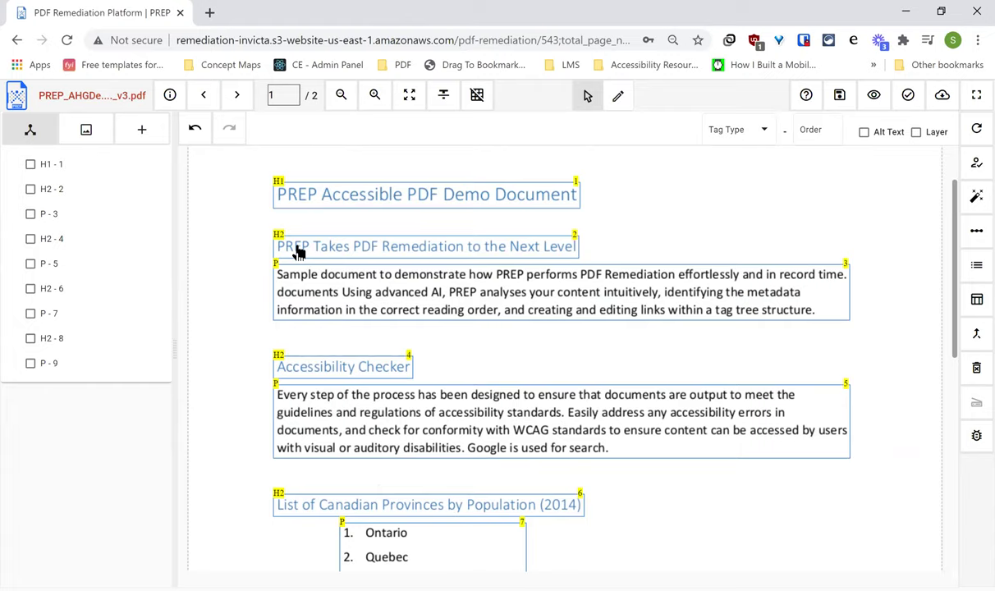
Convert the numbered block of Canadian provinces, from Ontario to Prince Edward Island, into a tagged list
scroll(392, 303, "down", 4)
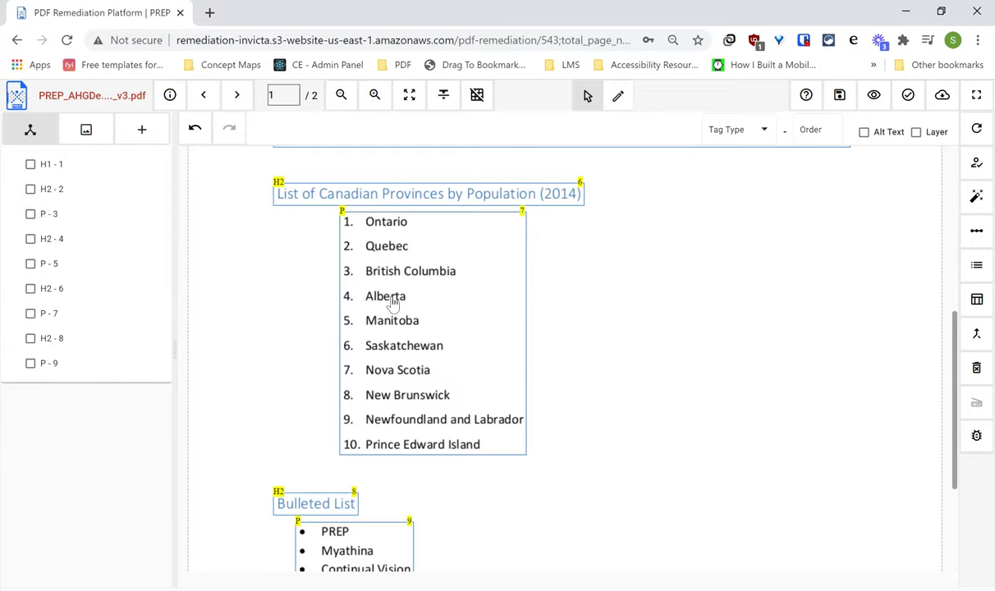
left_click(377, 293)
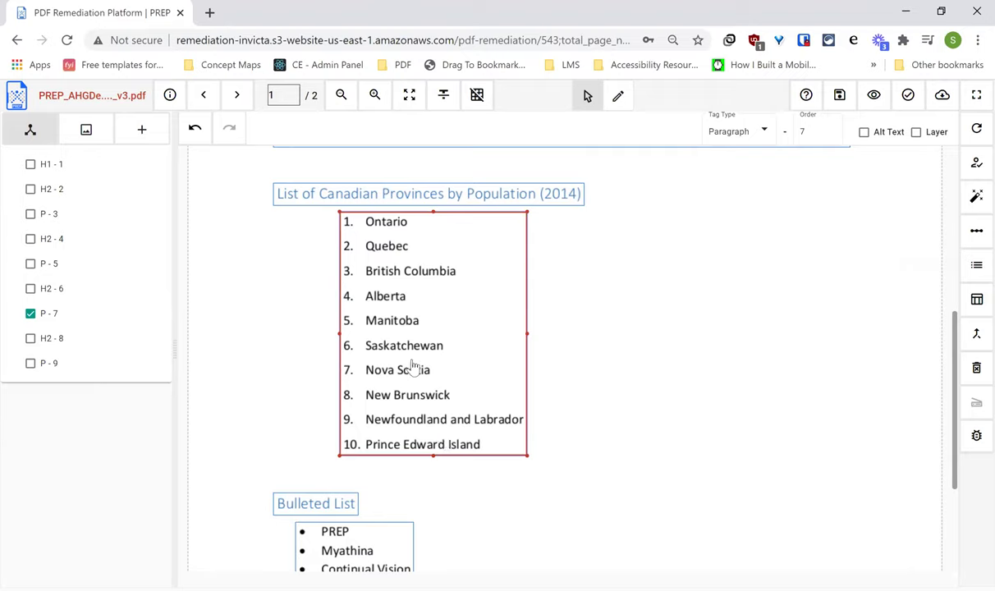
left_click(971, 275)
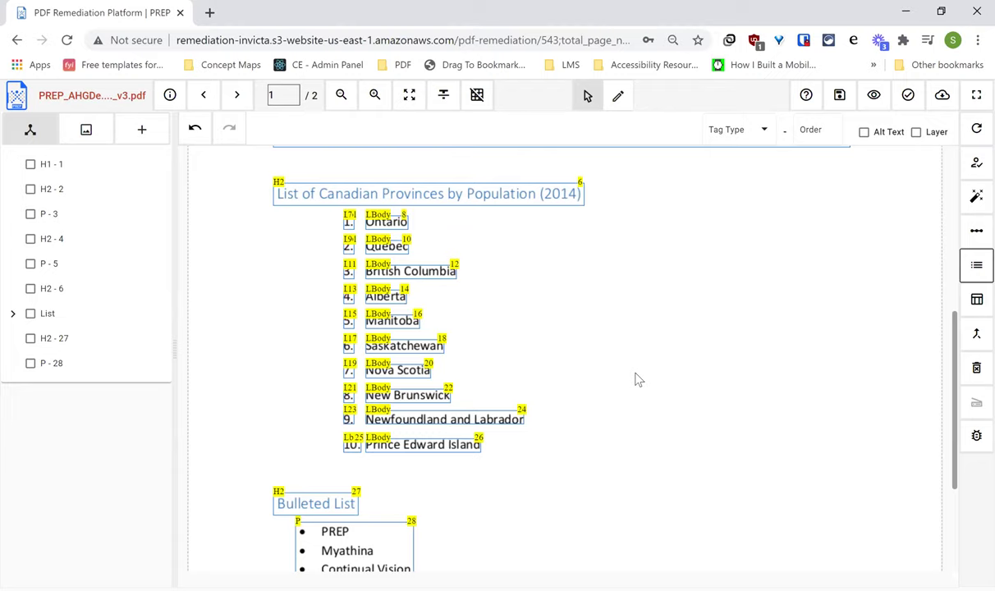
Convert the block under the Bulleted List heading into a tagged list
scroll(608, 406, "down", 2)
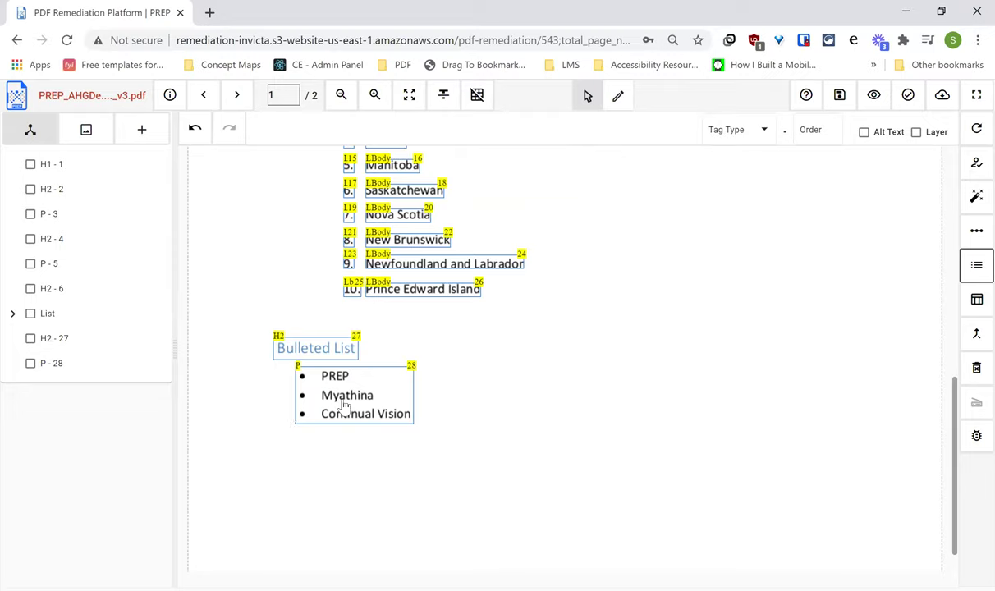
left_click(316, 421)
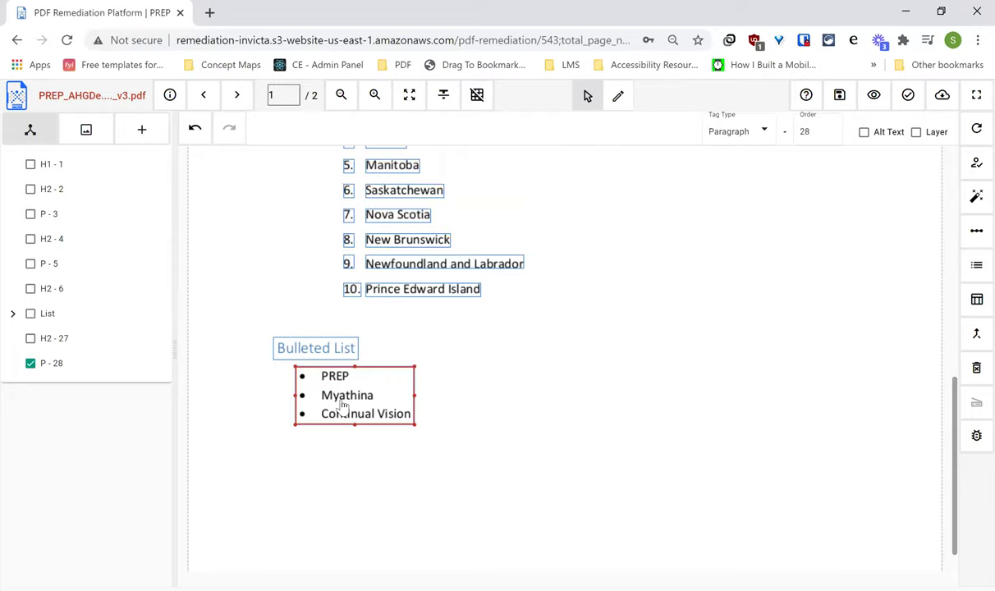
left_click(977, 265)
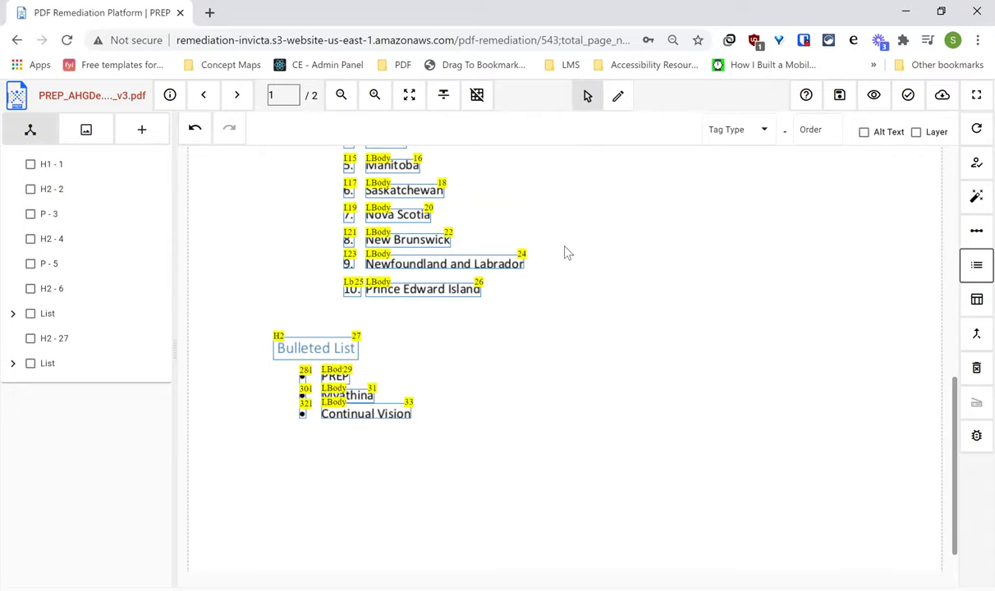
Examine the bulleted list's structure in the tag tree, including the label and body tags of each list item
left_click(376, 420)
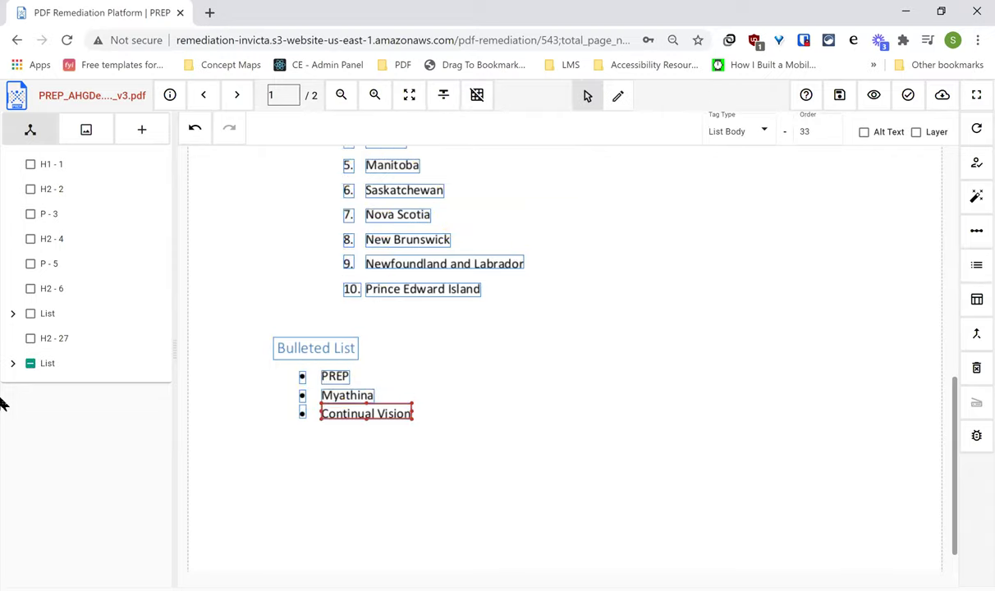
left_click(12, 363)
left_click(38, 387)
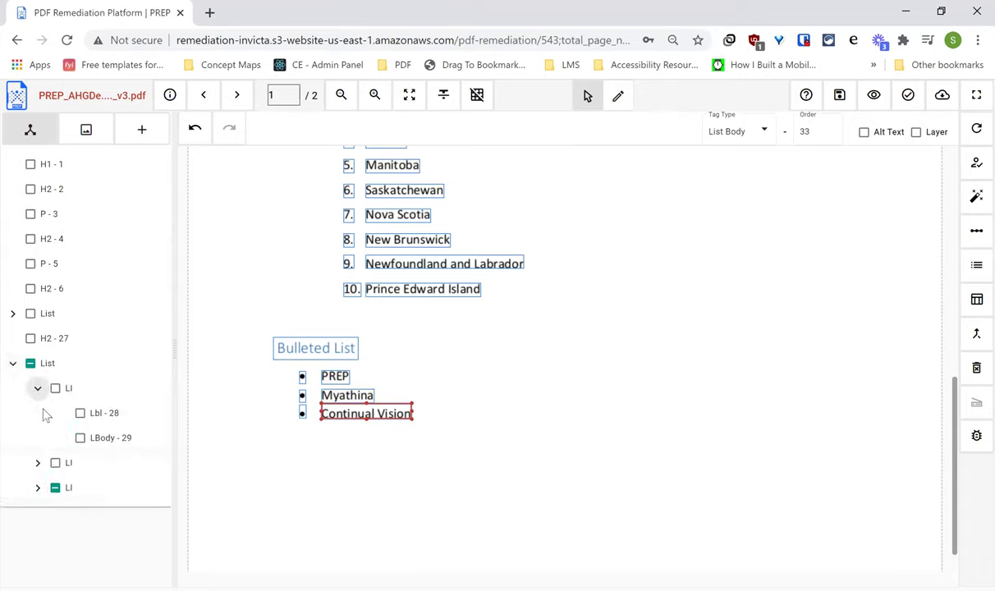
left_click(37, 462)
left_click(38, 537)
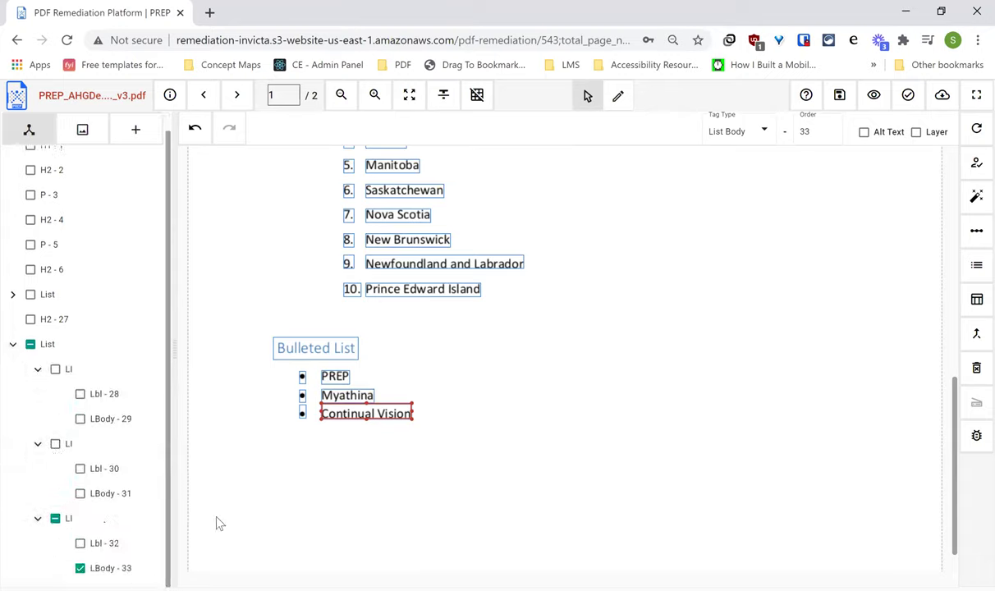
left_click(209, 489)
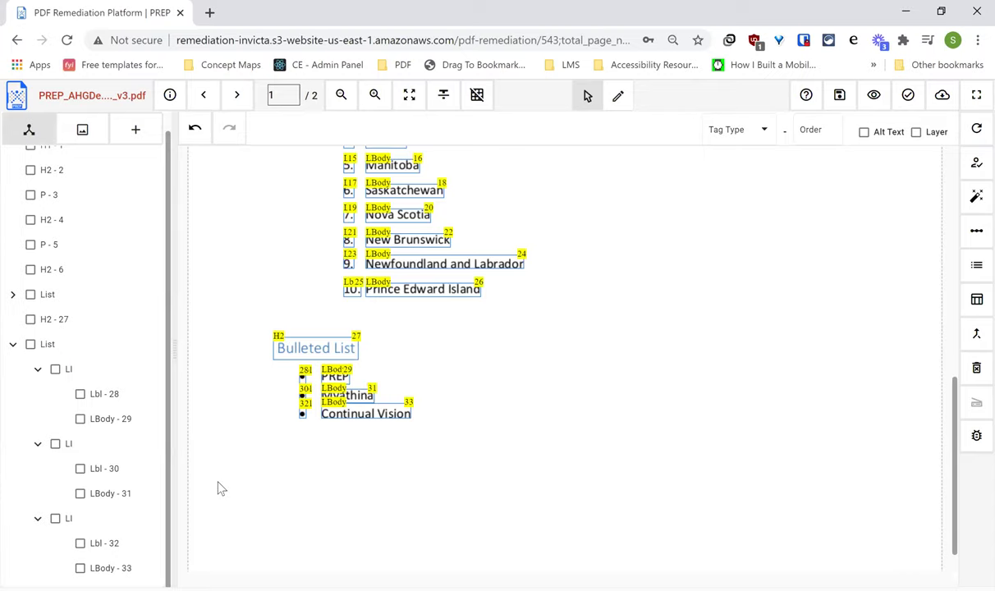
left_click(13, 344)
Save the tags of page 1
left_click(838, 94)
scroll(343, 246, "up", 3)
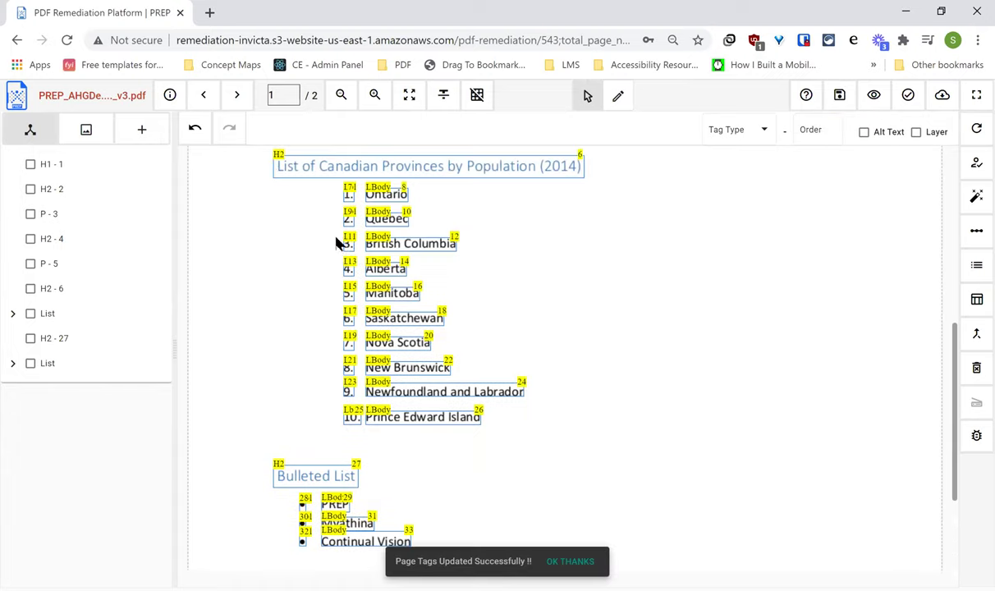
scroll(260, 145, "up", 4)
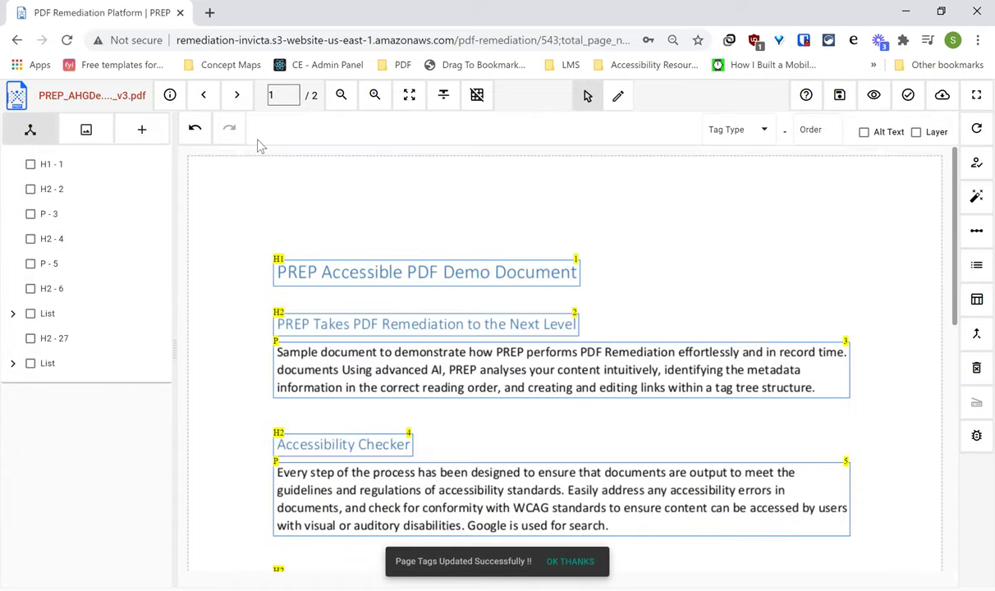
On page 2, merge the items under the Nested list heading into one block and convert it into a tagged list
key("Page_Down")
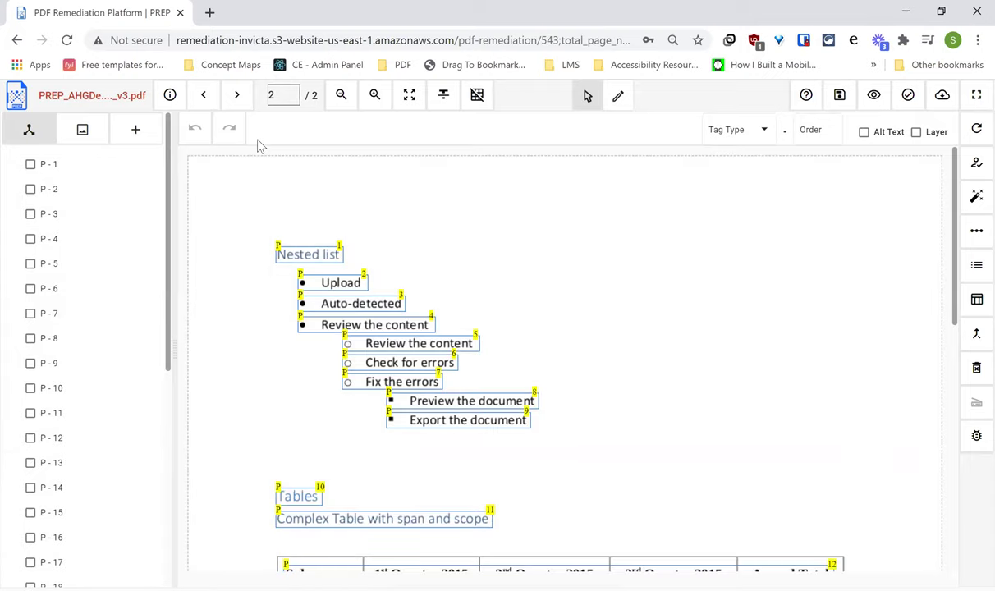
scroll(268, 246, "down", 2)
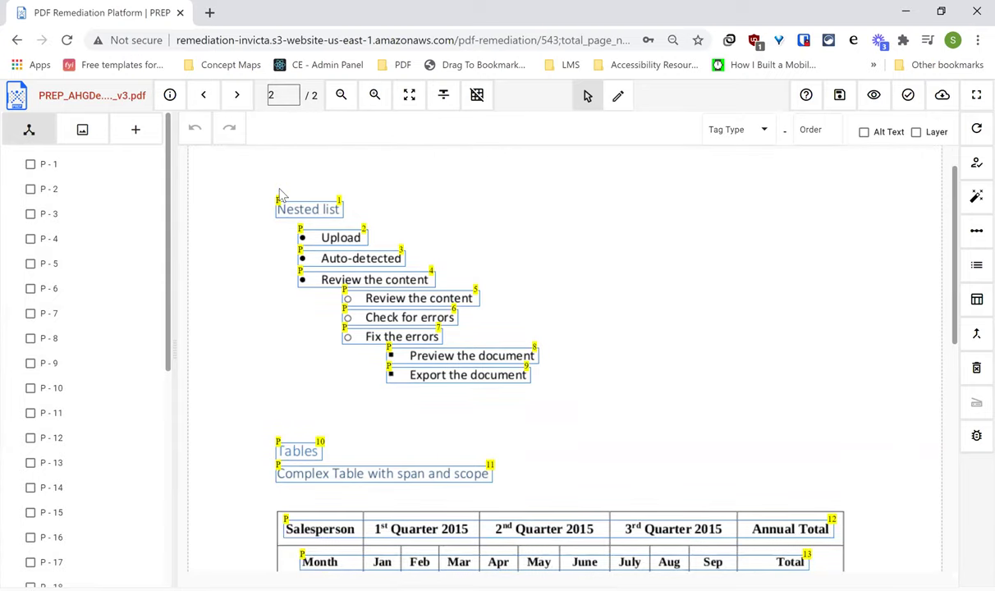
left_click_drag(276, 199, 304, 210)
left_click_drag(577, 324, 557, 344)
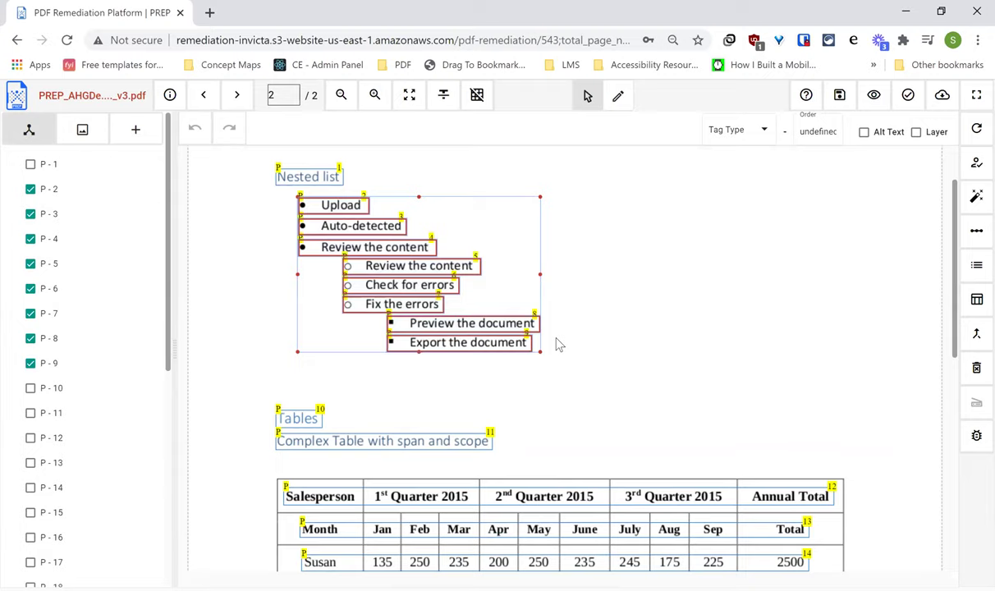
key("ctrl+m")
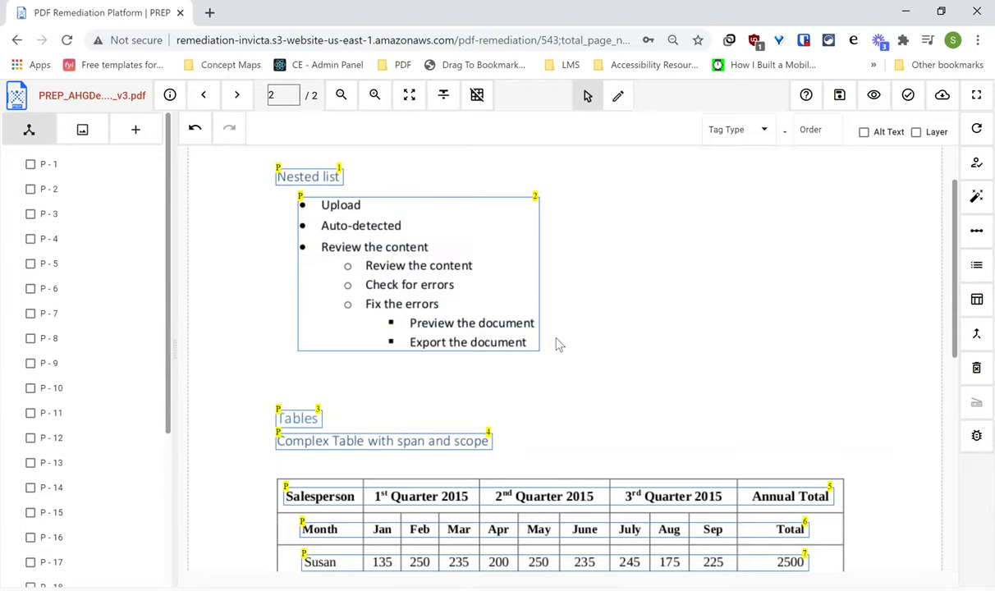
left_click(369, 243)
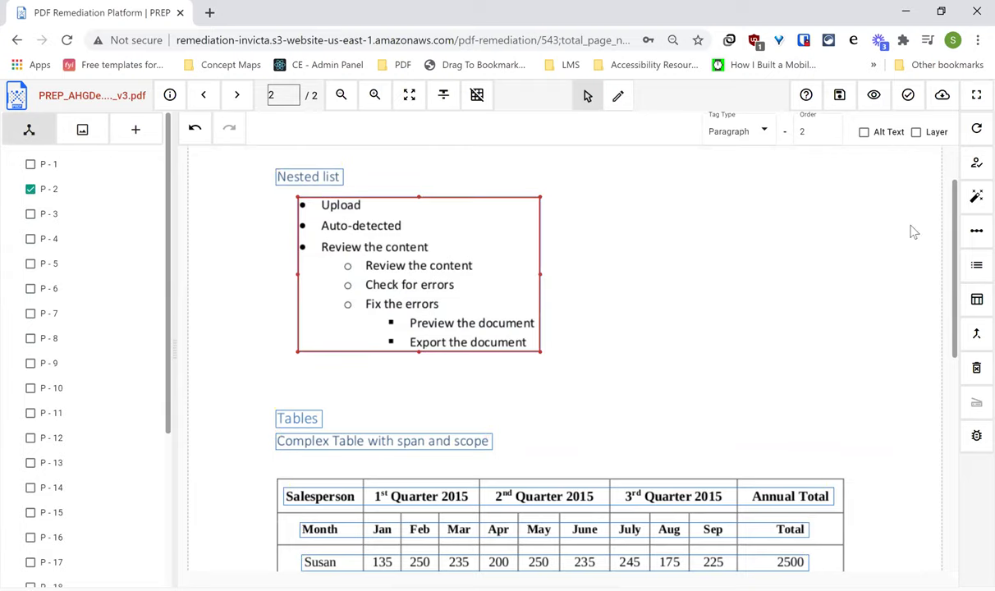
left_click(976, 265)
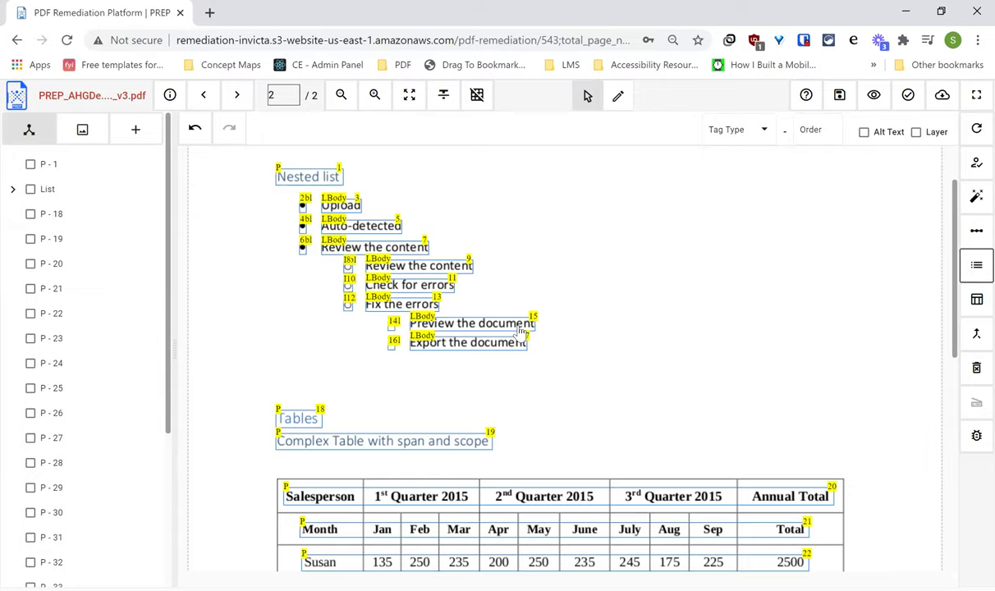
Merge the Simple Table's content into one block and run table detection on it to tag its cells
scroll(361, 335, "down", 7)
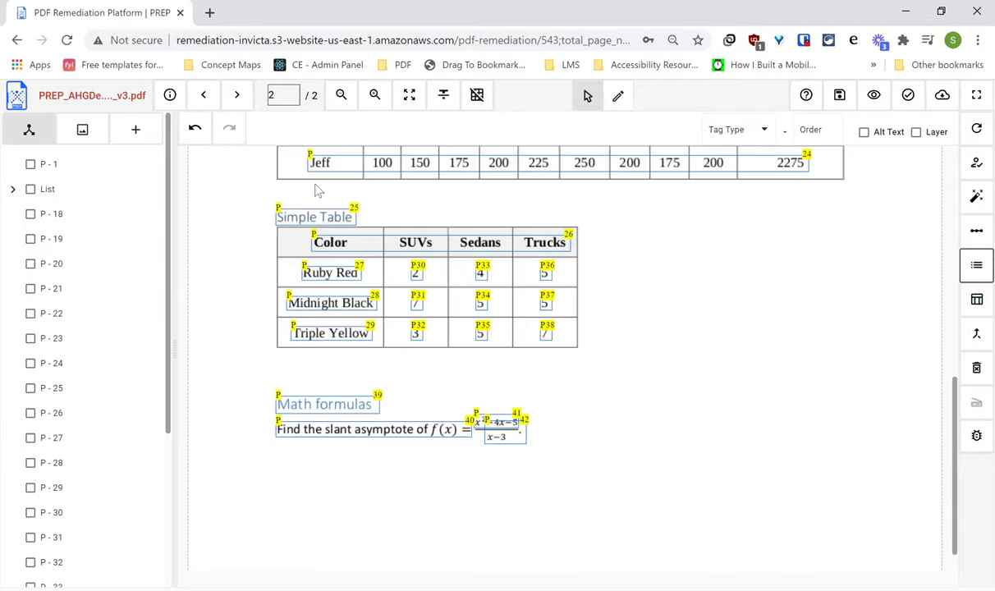
left_click_drag(266, 234, 617, 328)
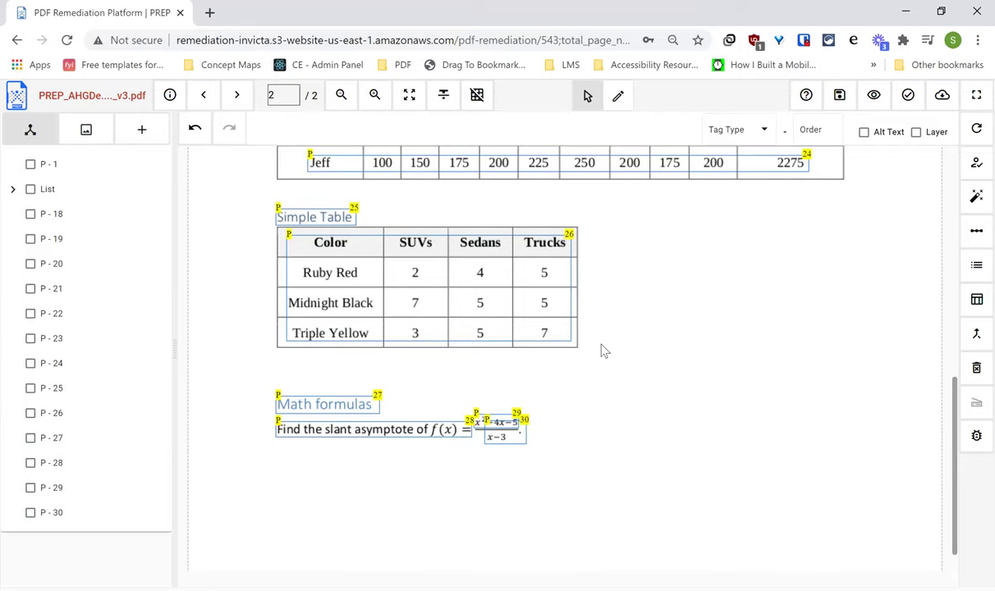
left_click(484, 277)
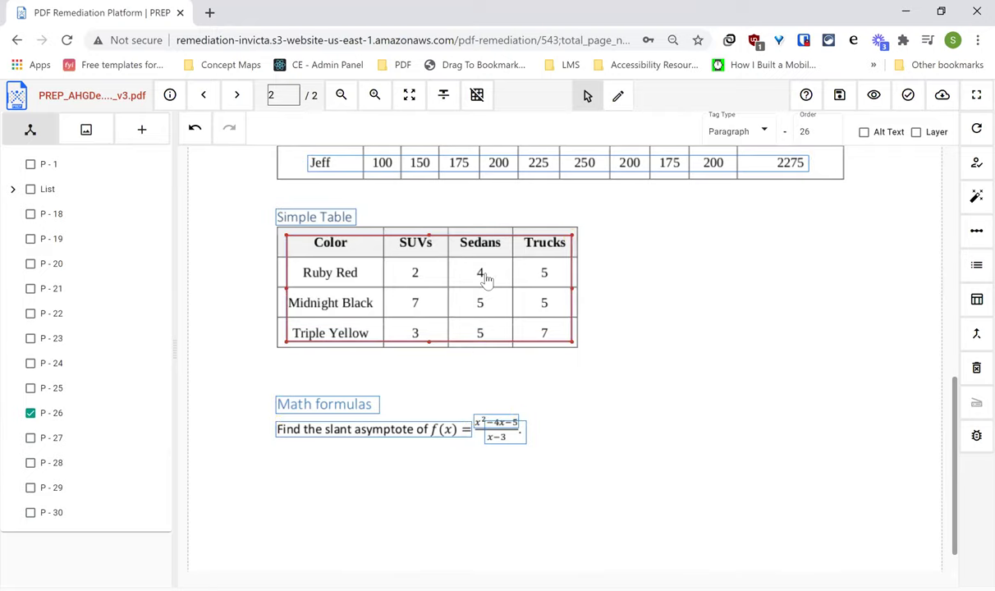
left_click(971, 308)
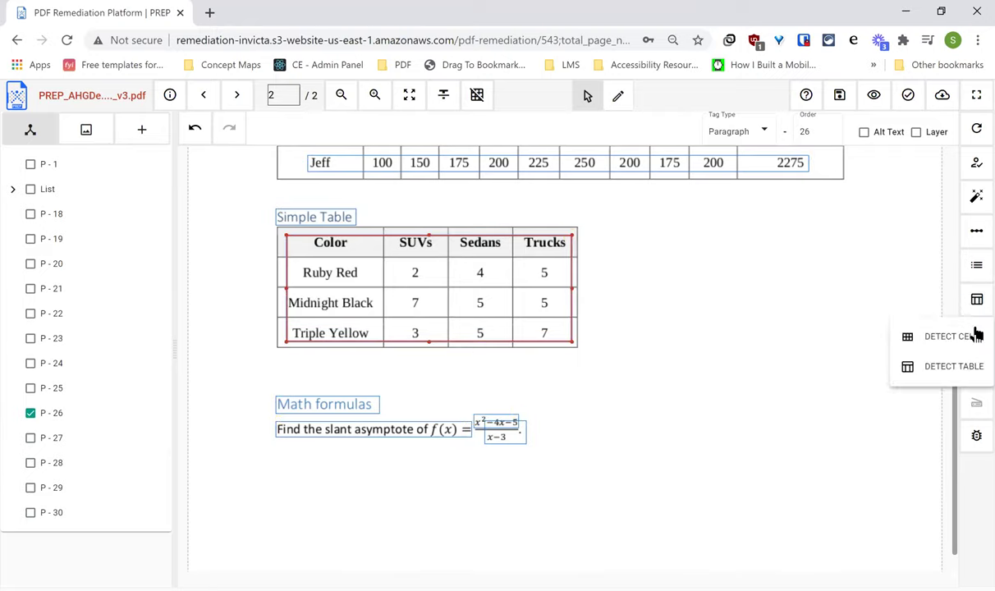
left_click(954, 366)
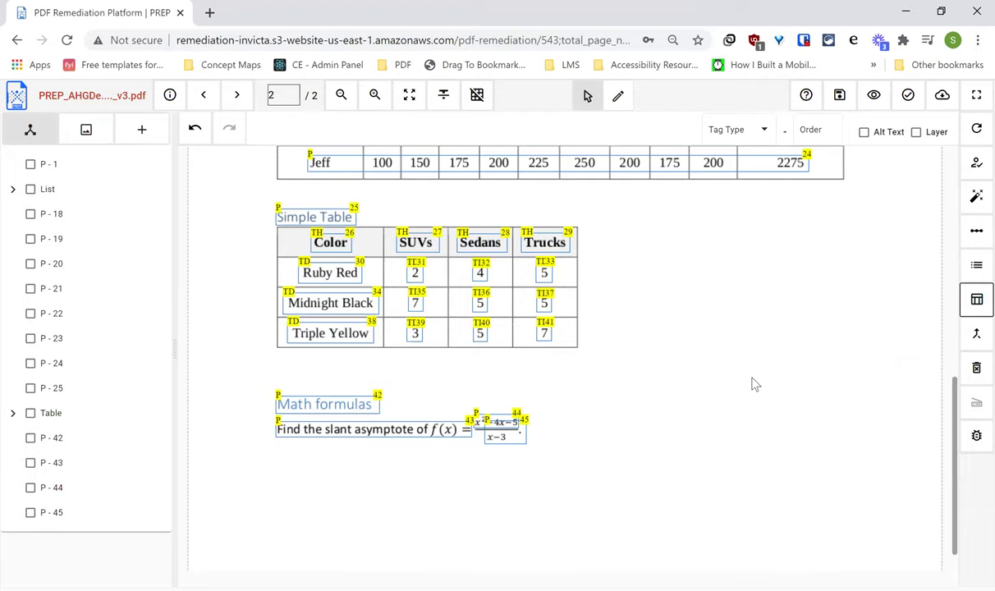
Merge the rows of the complex sales table into one block and tag it with table detection
scroll(274, 390, "up", 2)
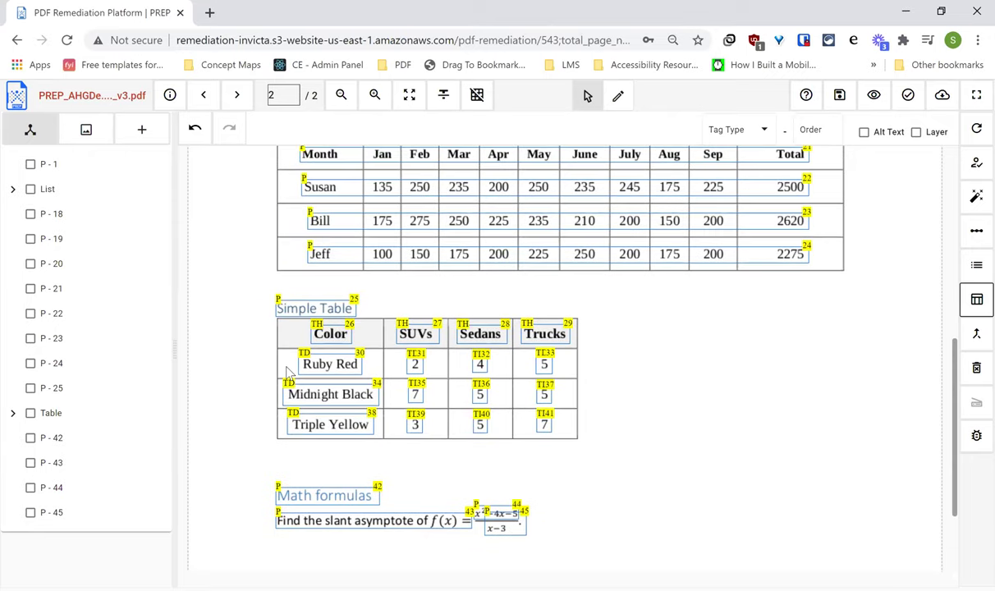
scroll(293, 394, "up", 3)
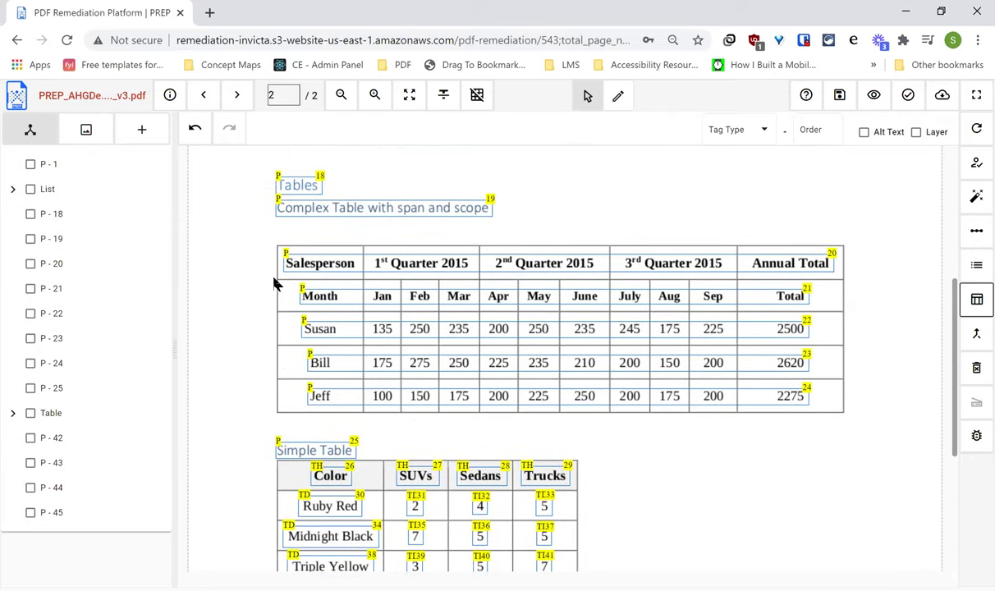
left_click_drag(257, 254, 857, 426)
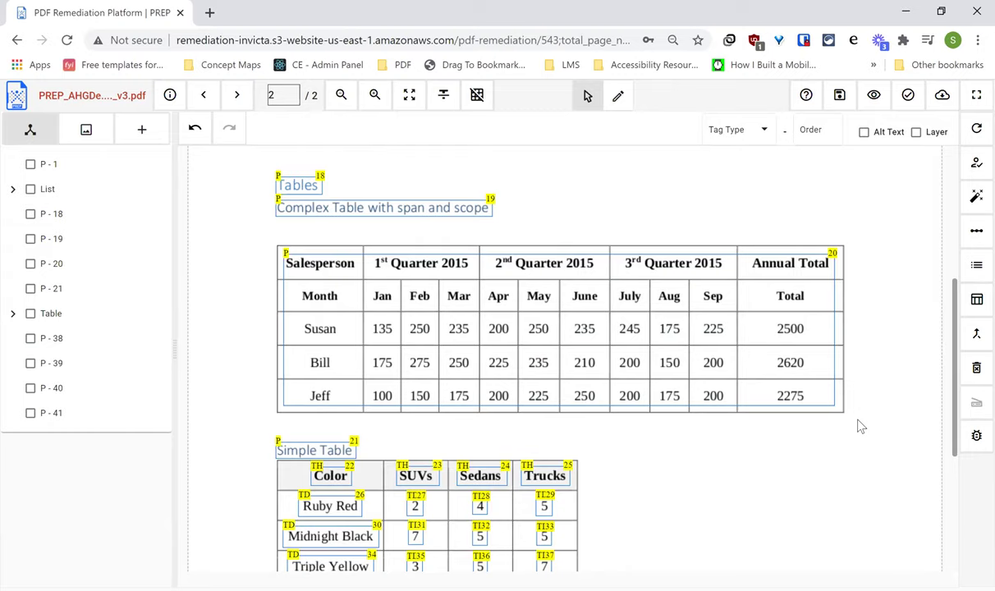
left_click(538, 341)
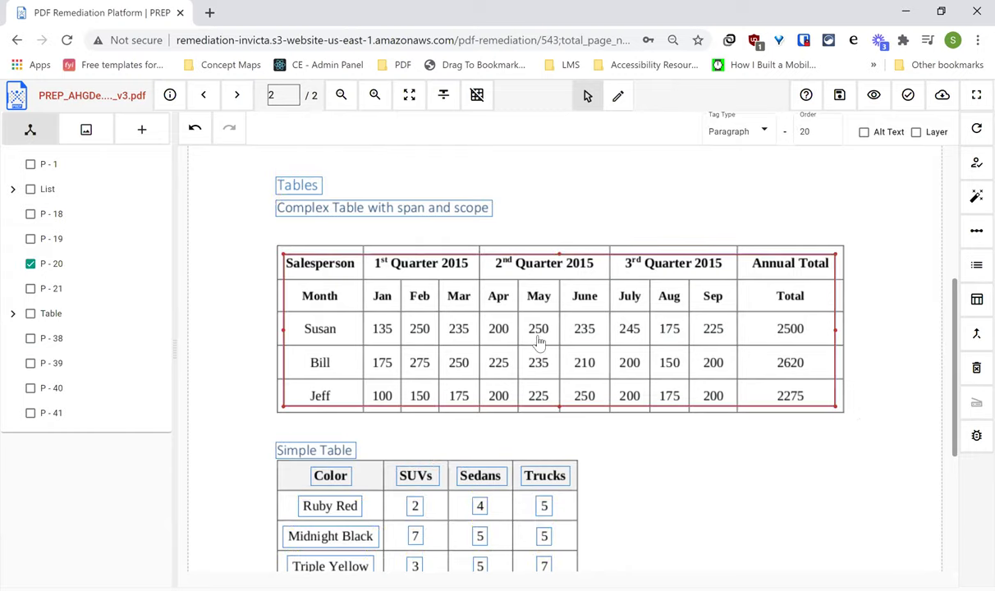
left_click(977, 299)
left_click(952, 367)
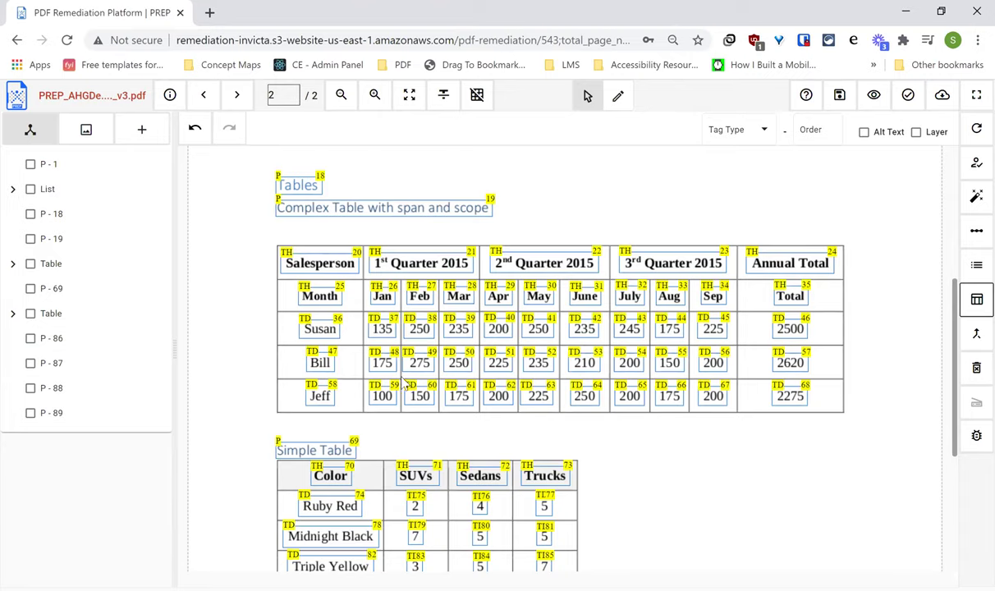
Check the scope and the row and column spans of the three quarter headers and the Annual Total header
left_click(401, 276)
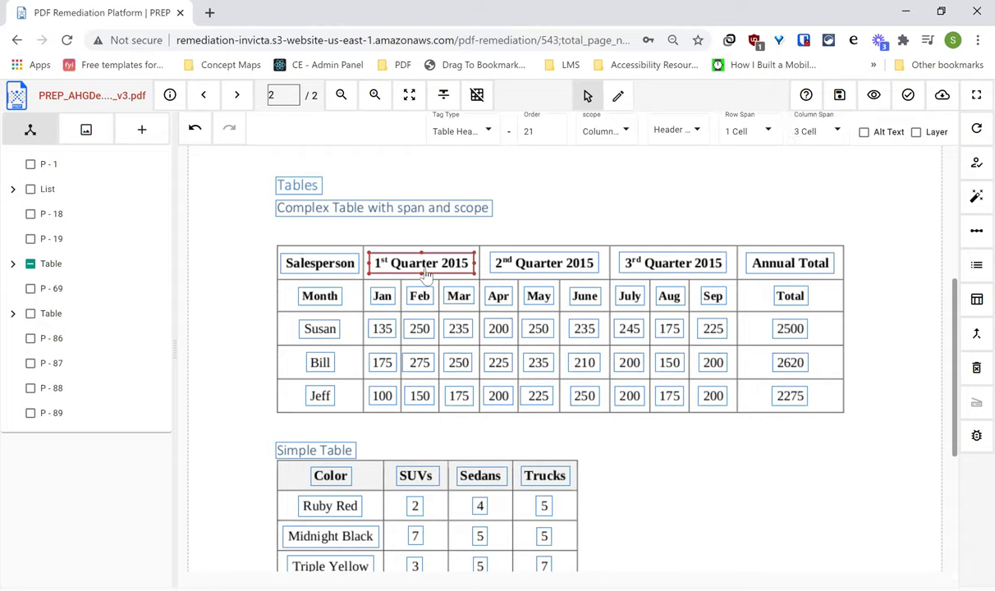
left_click(517, 261)
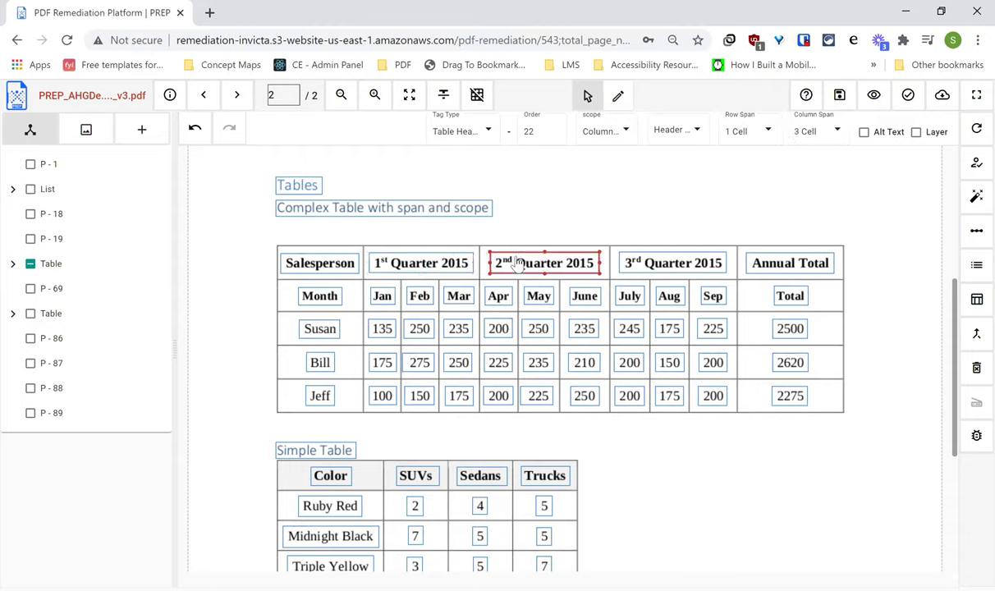
left_click(668, 273)
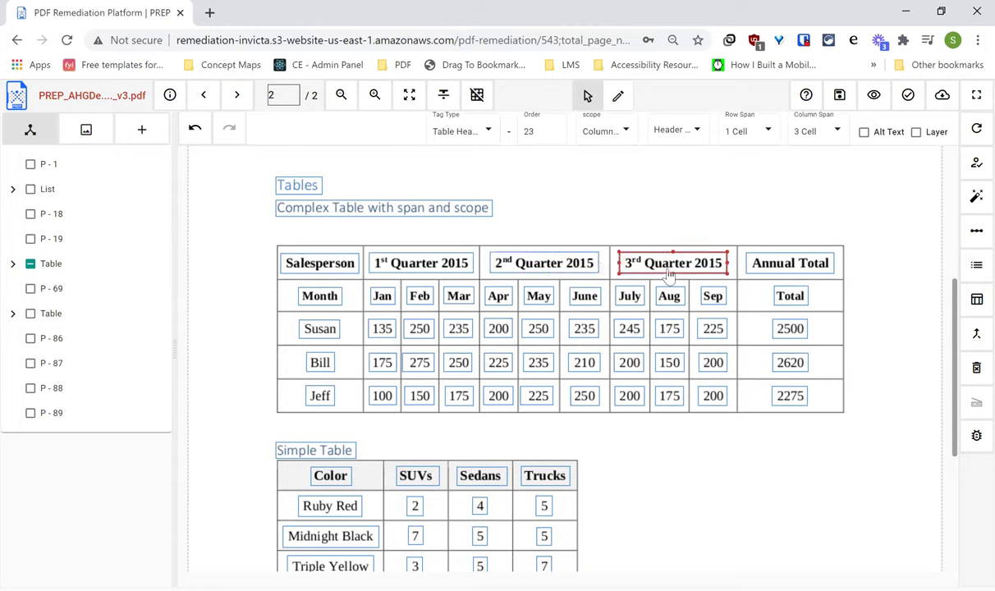
left_click(759, 263)
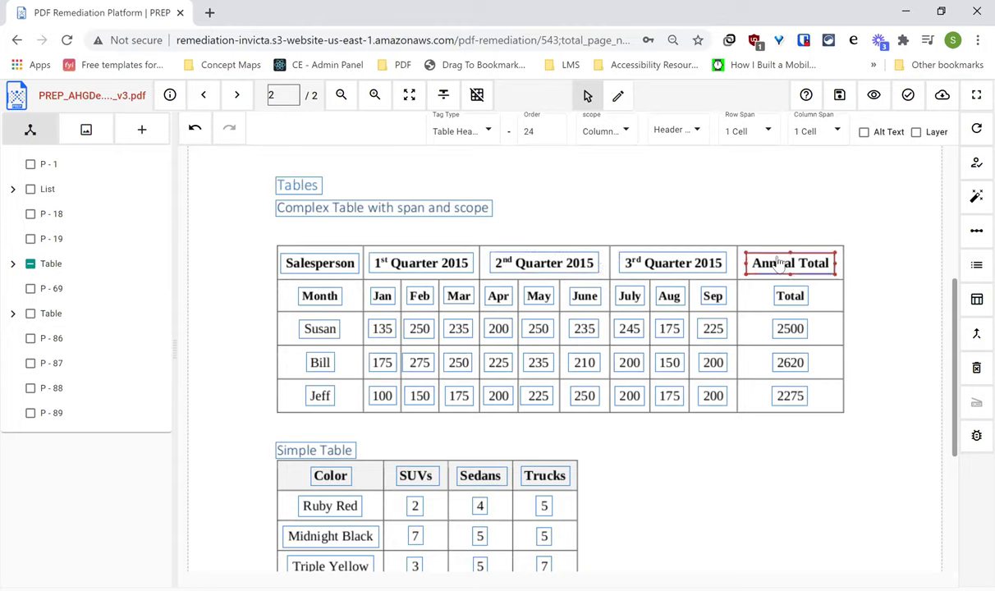
left_click(815, 212)
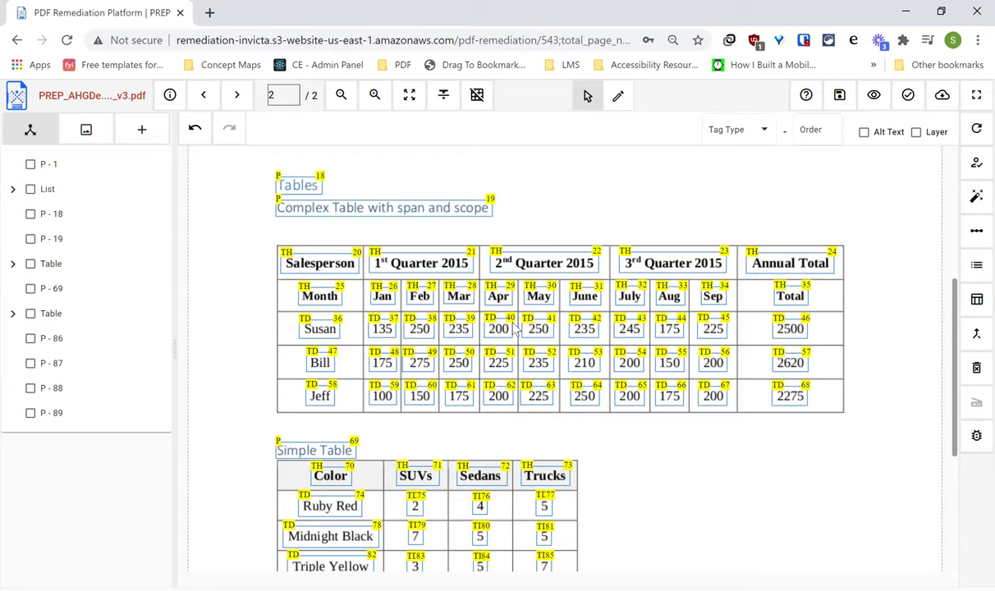
Merge the fragments of the slant asymptote sentence under Math formulas into a single paragraph tag
scroll(355, 415, "down", 1)
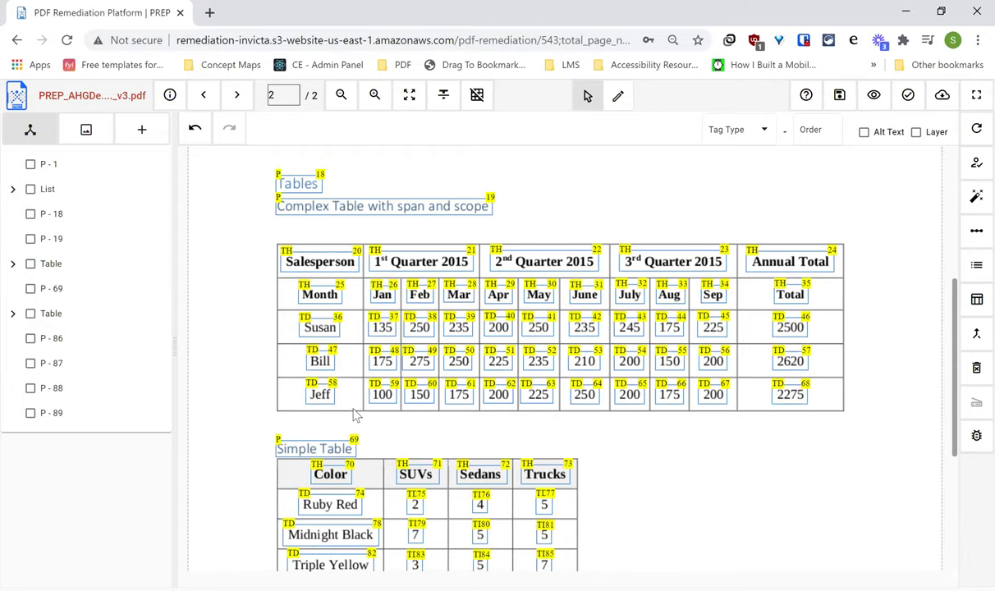
scroll(355, 416, "down", 1)
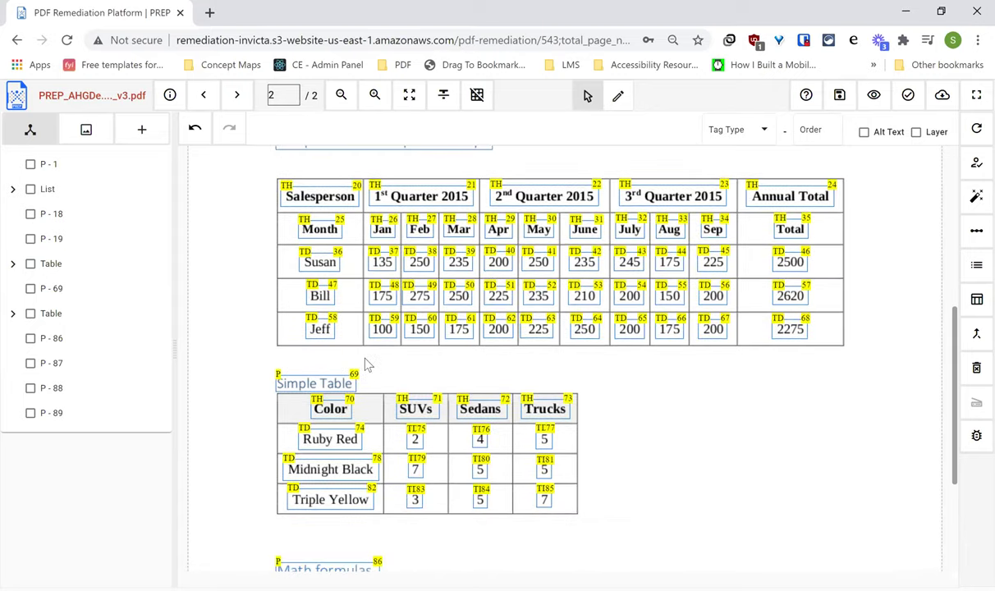
scroll(367, 364, "down", 4)
left_click_drag(540, 351, 414, 416)
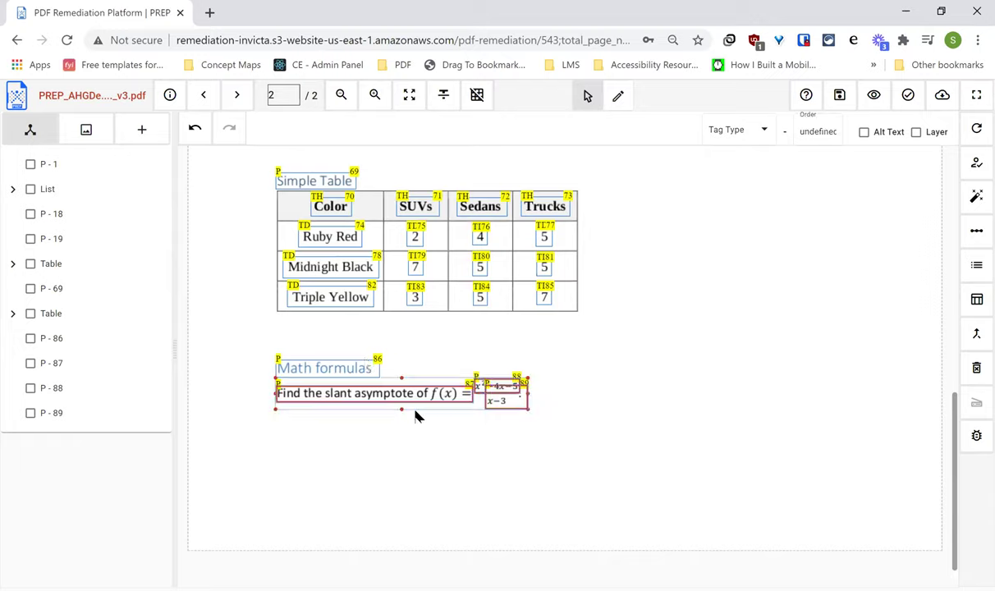
key("m")
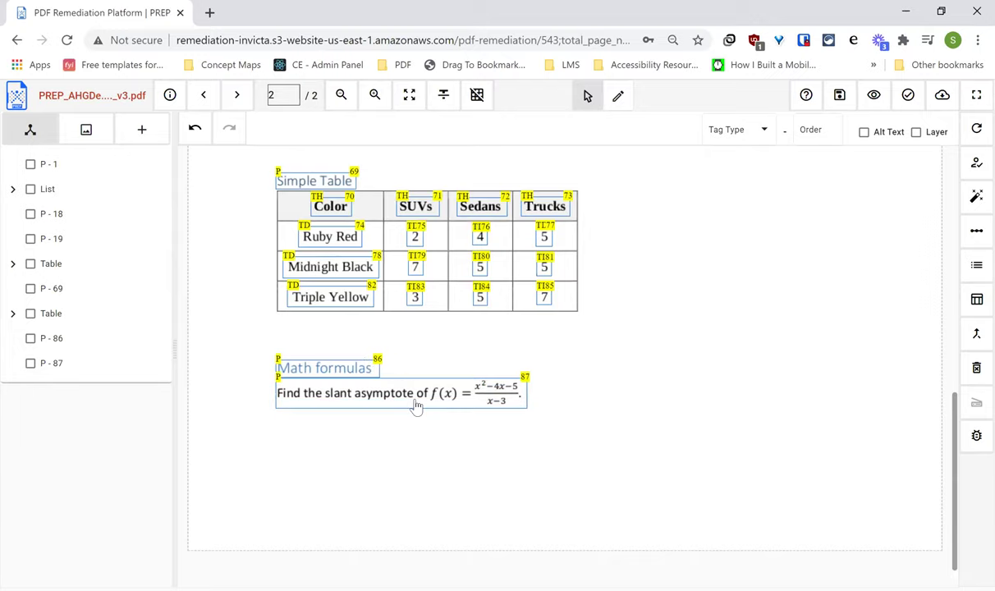
left_click(416, 408)
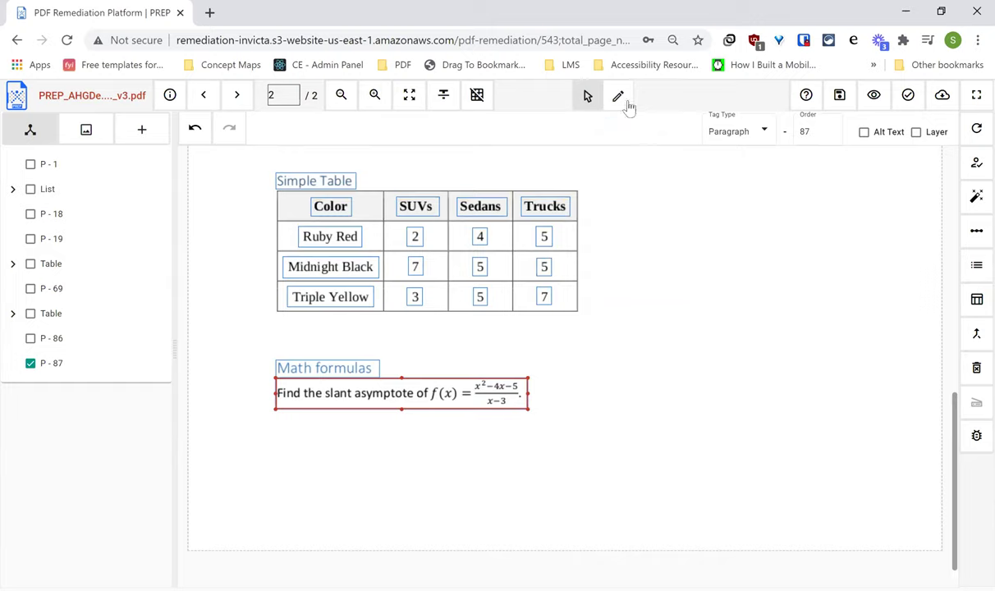
Draw a separate tag around the f(x) equation, layer it inside its paragraph and set its tag type to Formula
left_click(620, 99)
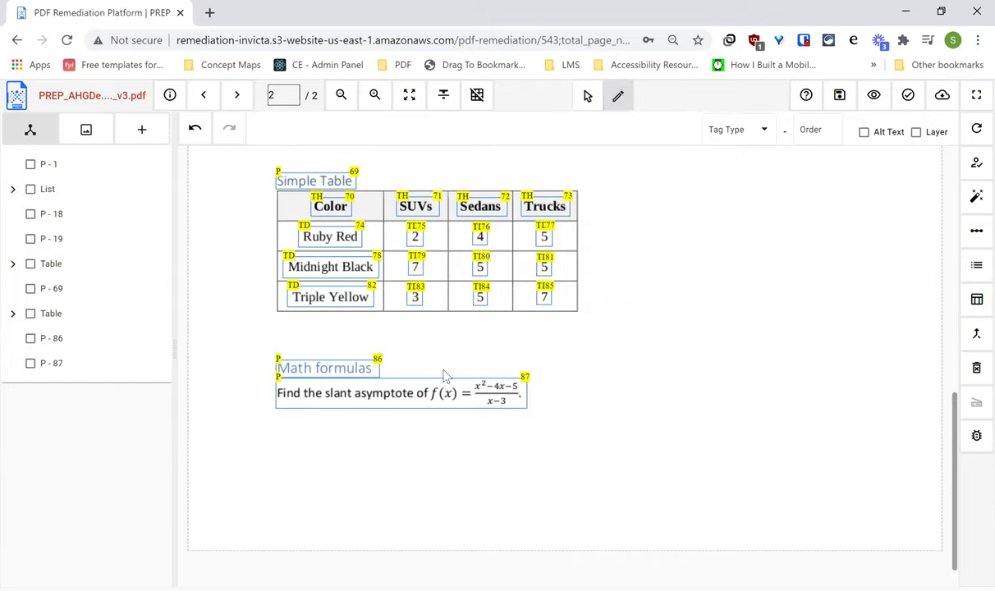
mouse_move(449, 340)
left_mouse_down()
mouse_move(514, 361)
mouse_move(487, 394)
mouse_move(520, 393)
mouse_move(475, 404)
left_mouse_up()
left_click(485, 391)
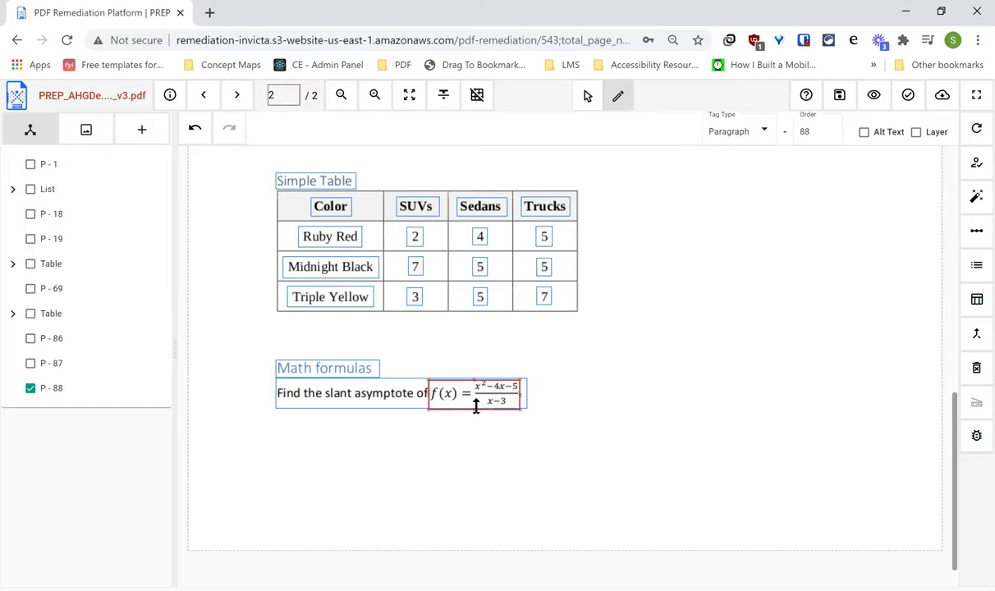
left_click(51, 373)
left_click(737, 131)
scroll(770, 212, "down", 4)
left_click(753, 178)
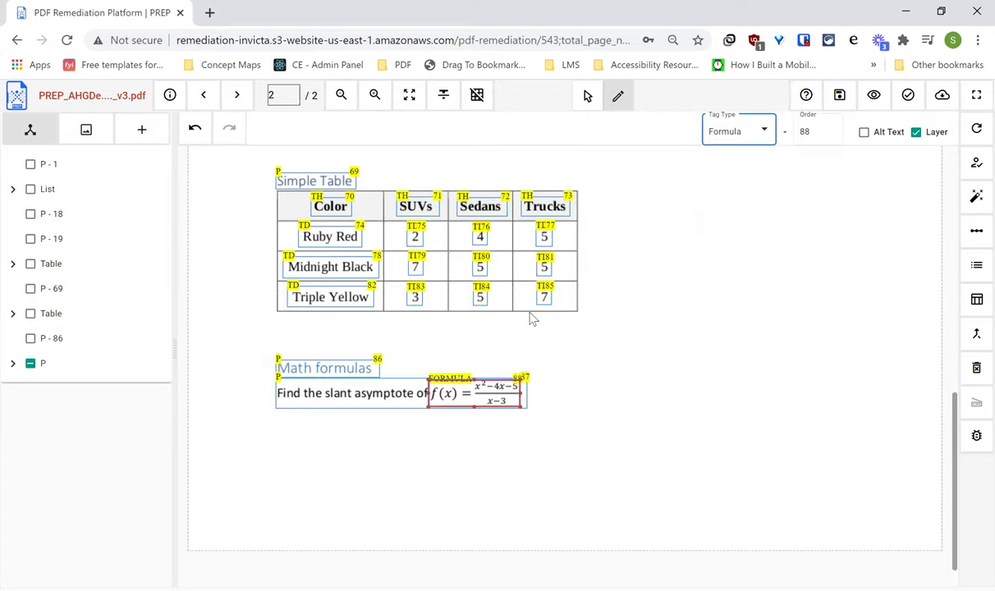
Generate alternate text for the f(x) formula automatically, save it and close the alternate text dialog
left_click(864, 134)
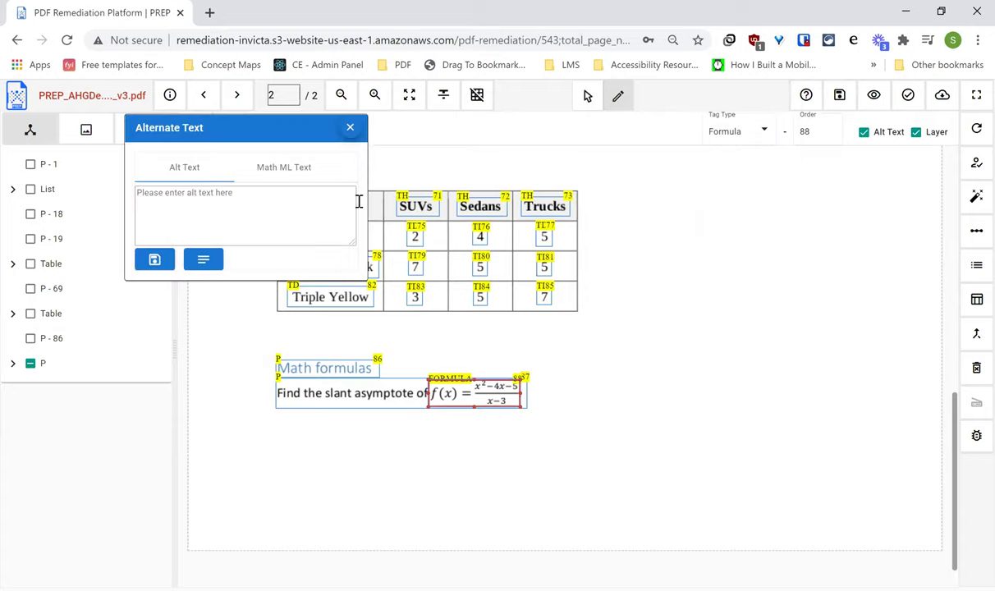
left_click(201, 261)
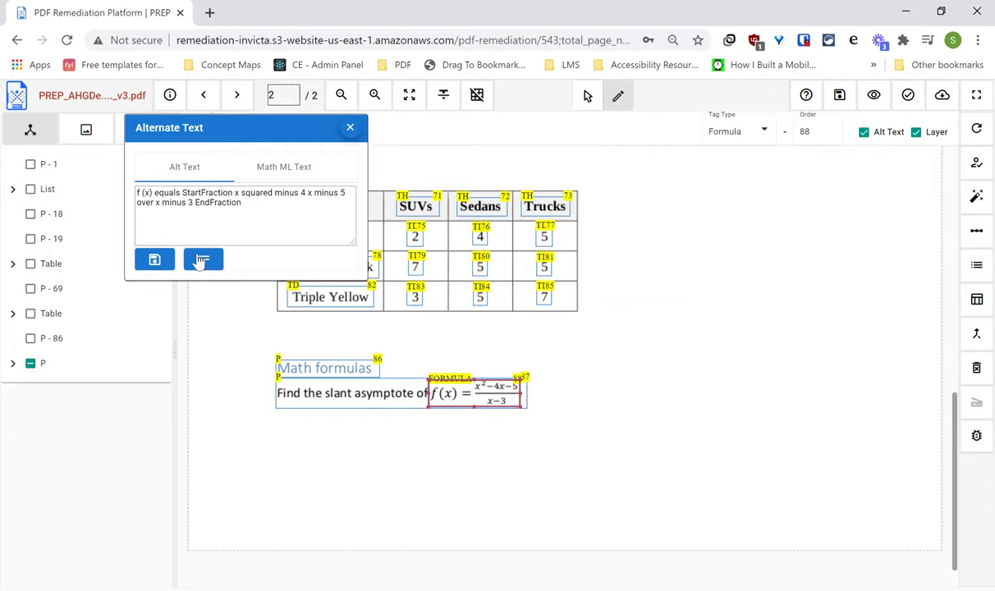
left_click(144, 261)
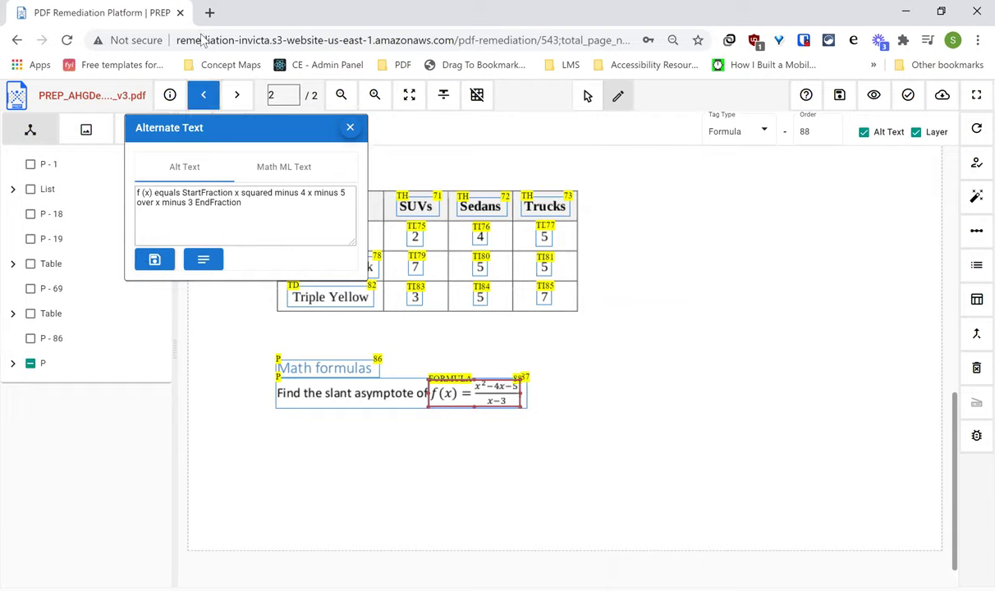
left_click(350, 127)
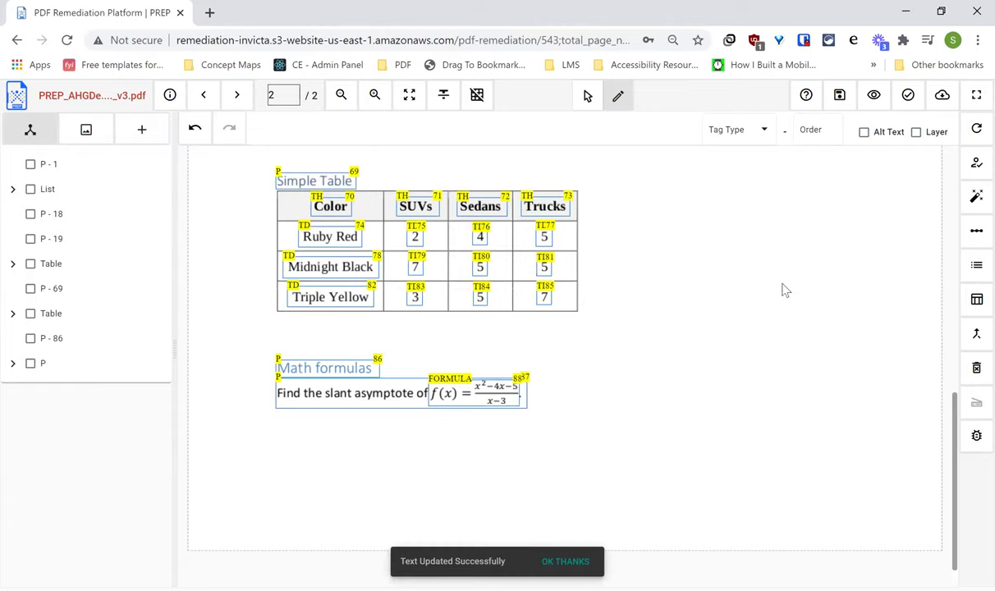
Save the tags of page 2
scroll(783, 289, "up", 1)
scroll(886, 329, "up", 2)
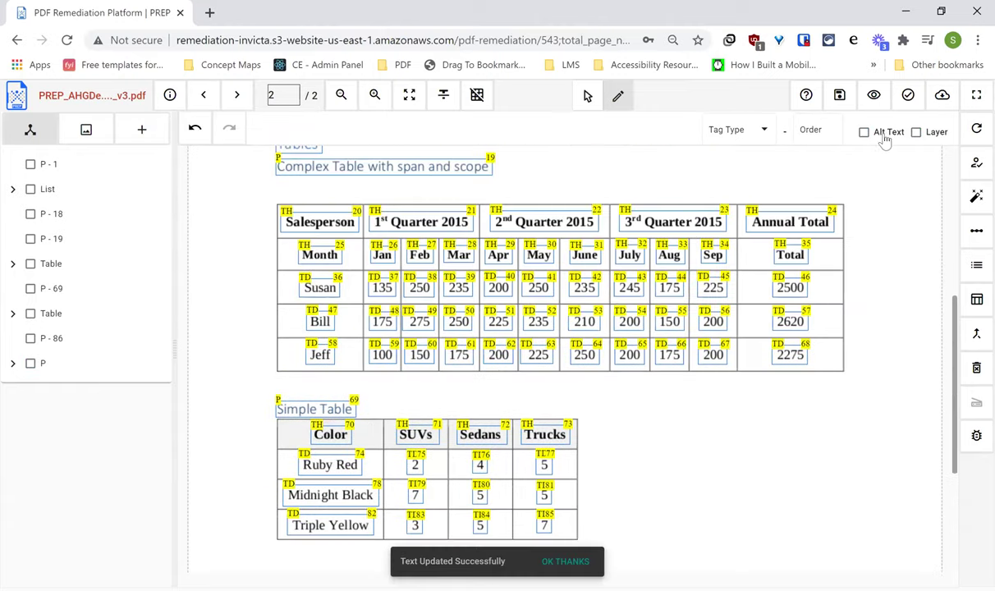
left_click(839, 95)
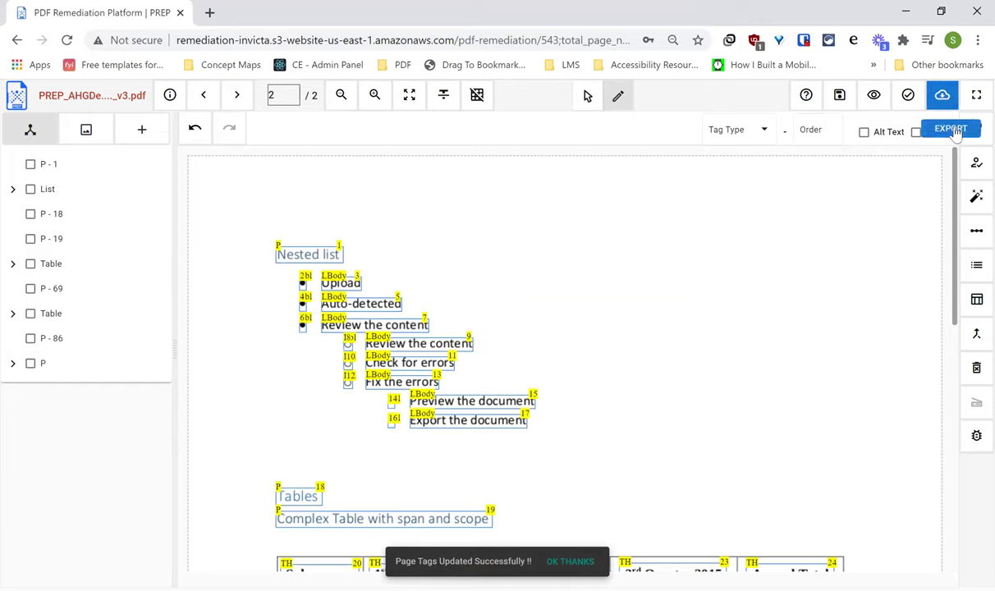
Export the tagged document, confirming the export, and download the result in PDF format
left_click(943, 96)
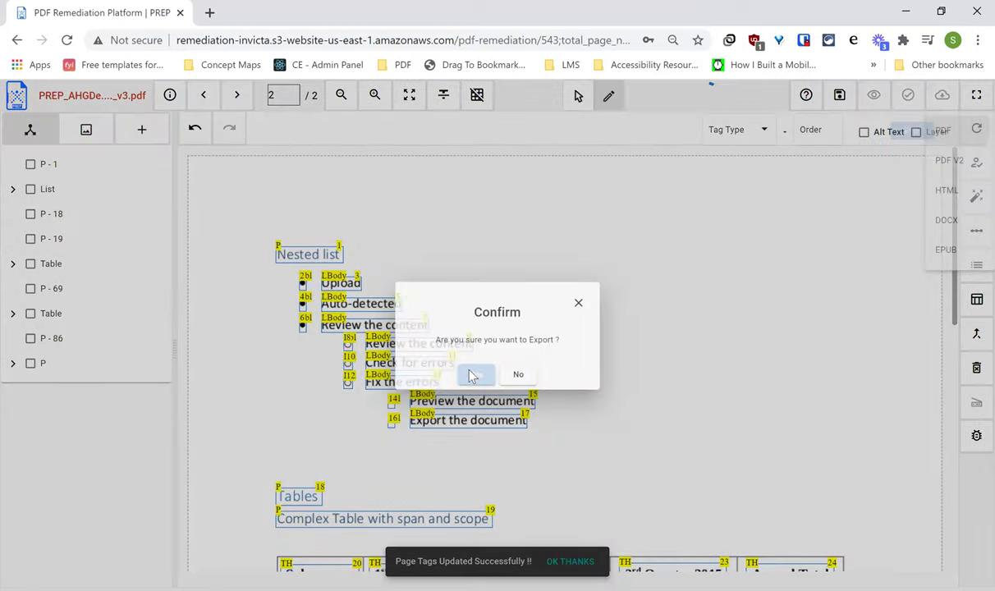
left_click(472, 375)
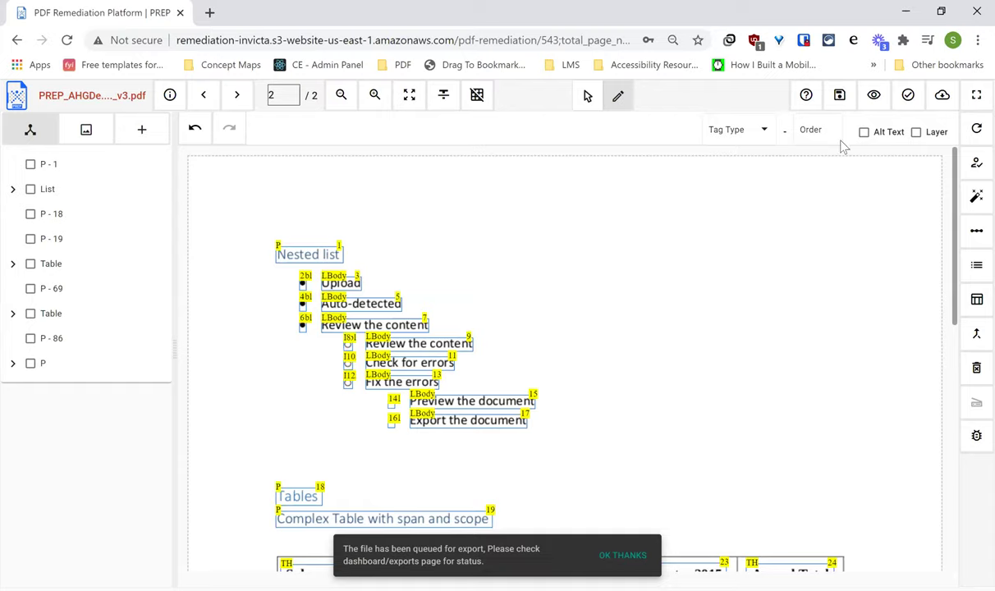
left_click(942, 95)
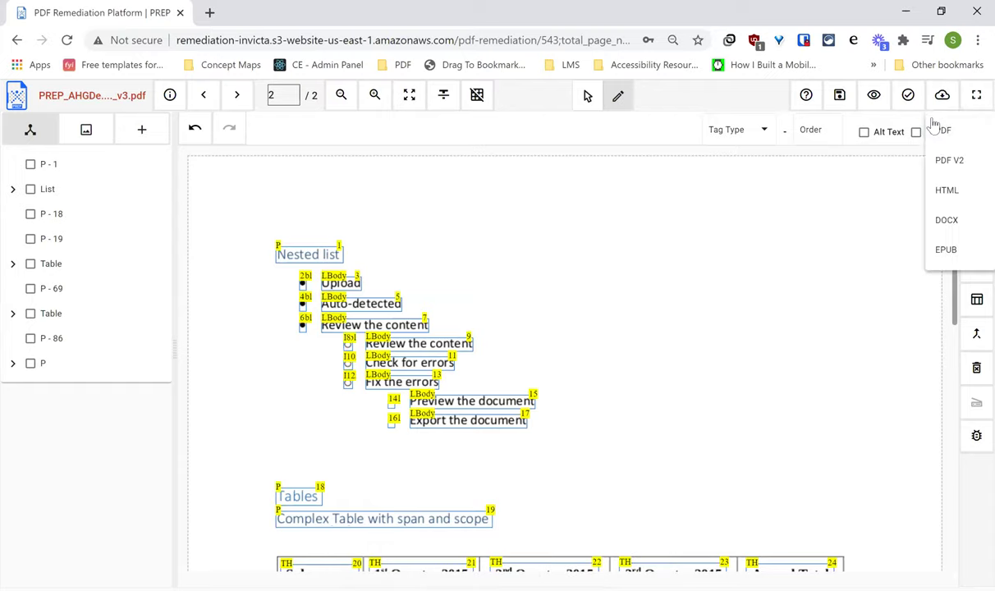
left_click(942, 131)
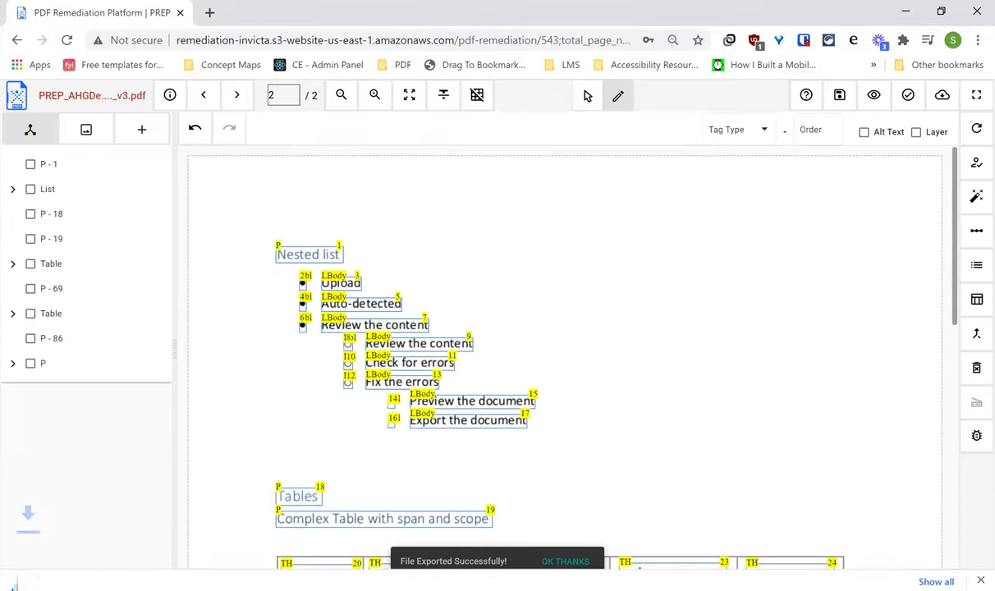
Open the downloaded PDF and switch to it in Adobe Acrobat Pro DC
left_click(37, 572)
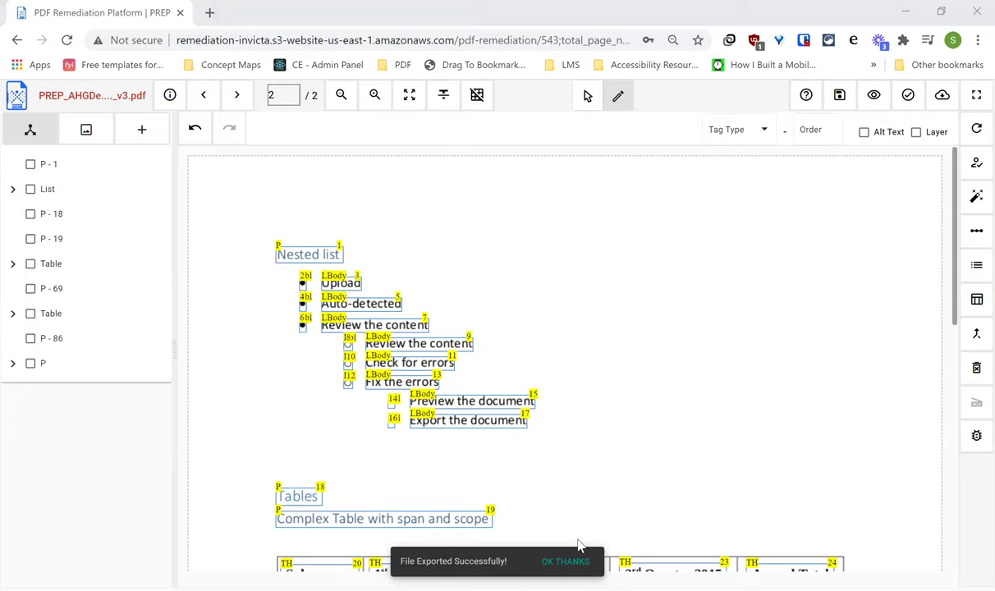
left_click(565, 561)
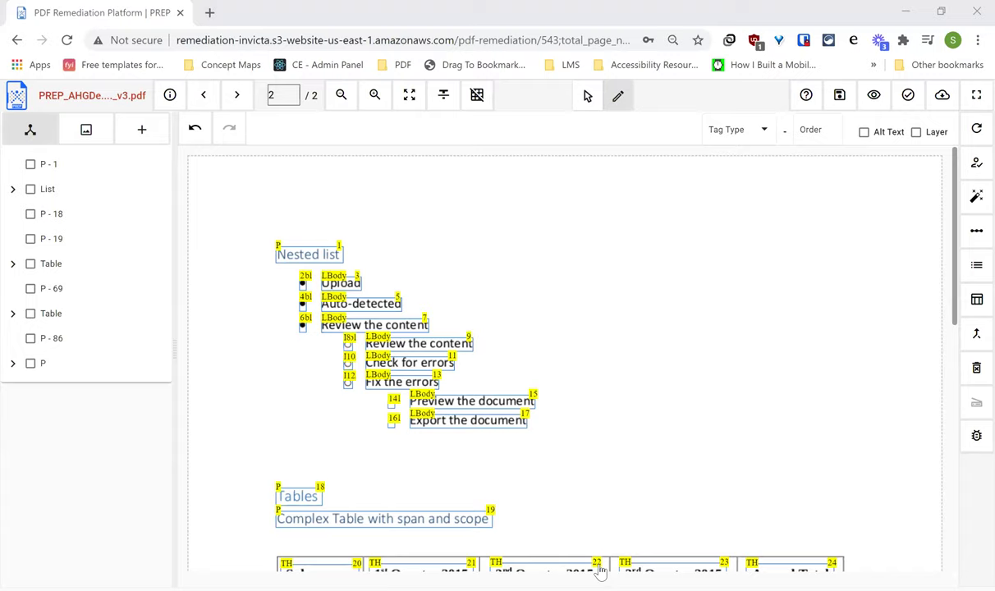
scroll(296, 423, "down", 1)
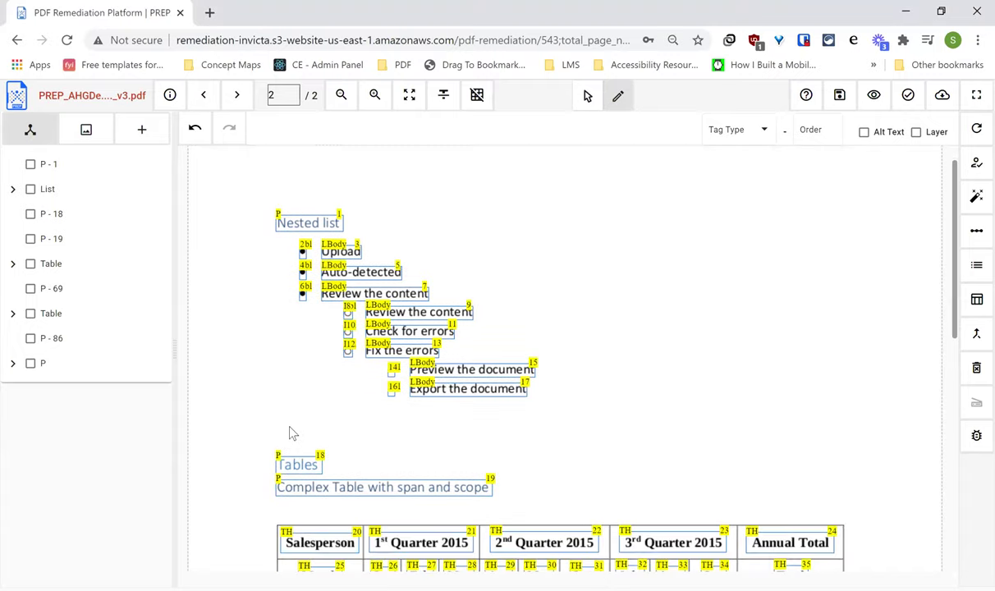
scroll(232, 569, "down", 10)
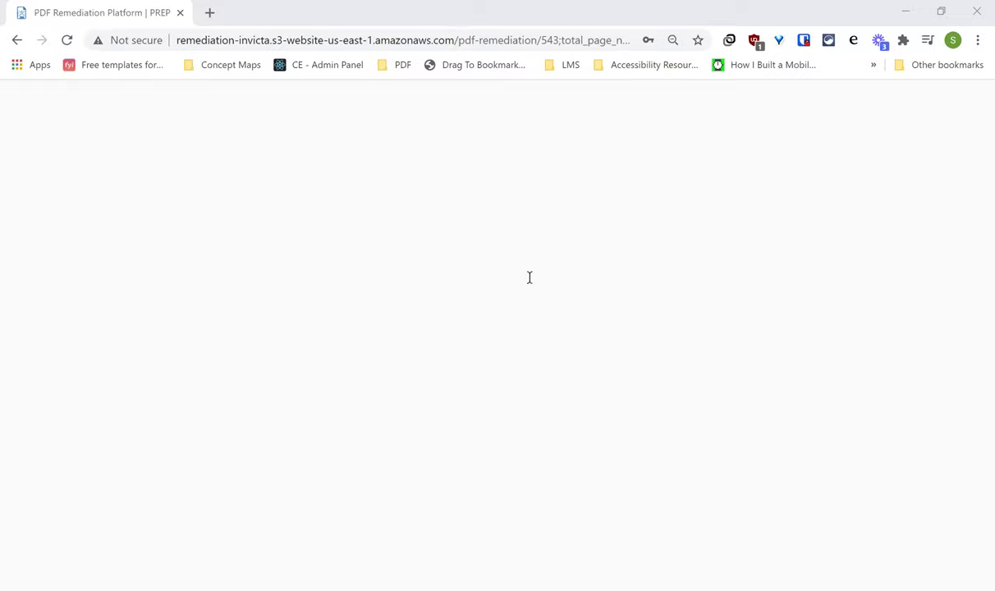
key("alt+Tab")
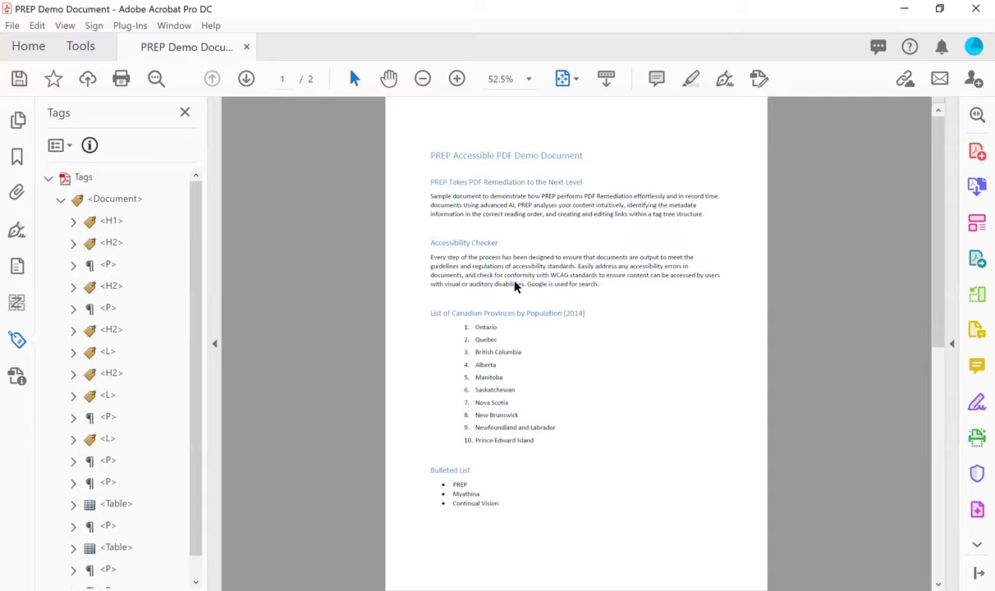
Start reading the entire document with the Tagged reading order option and go on to page 2
key("ctrl+shift+5")
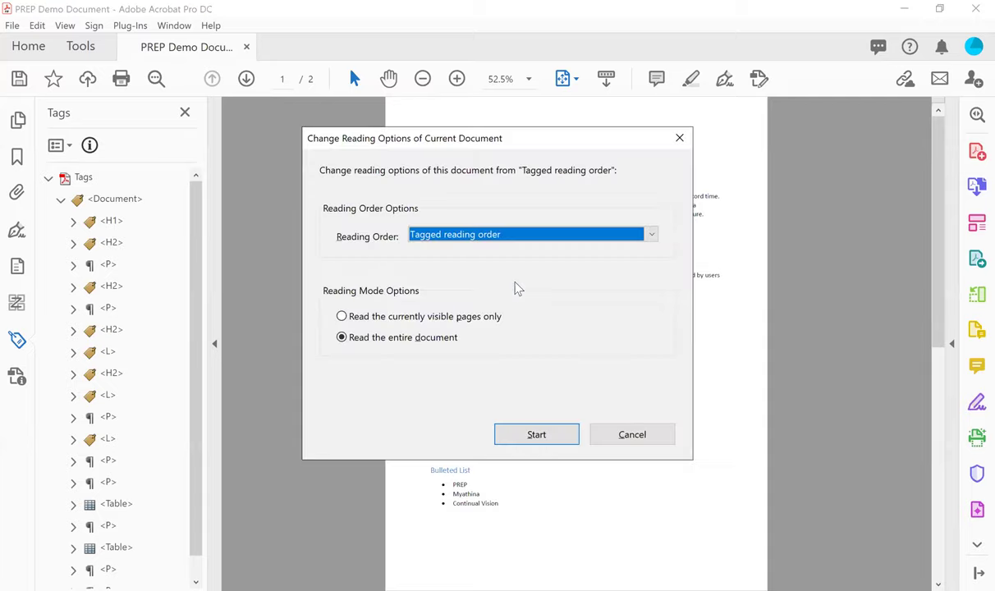
key("Return")
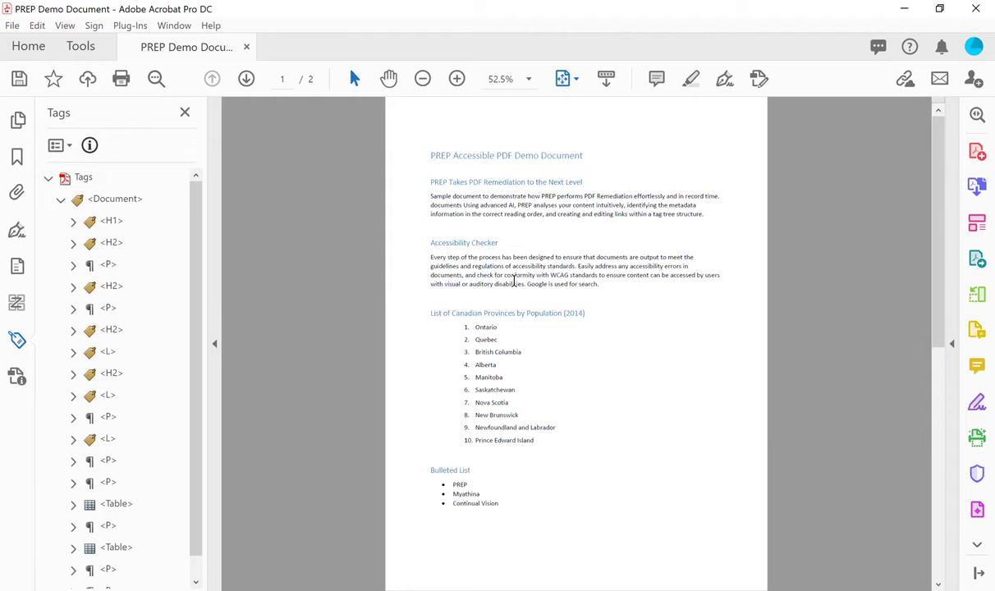
key("Page_Down")
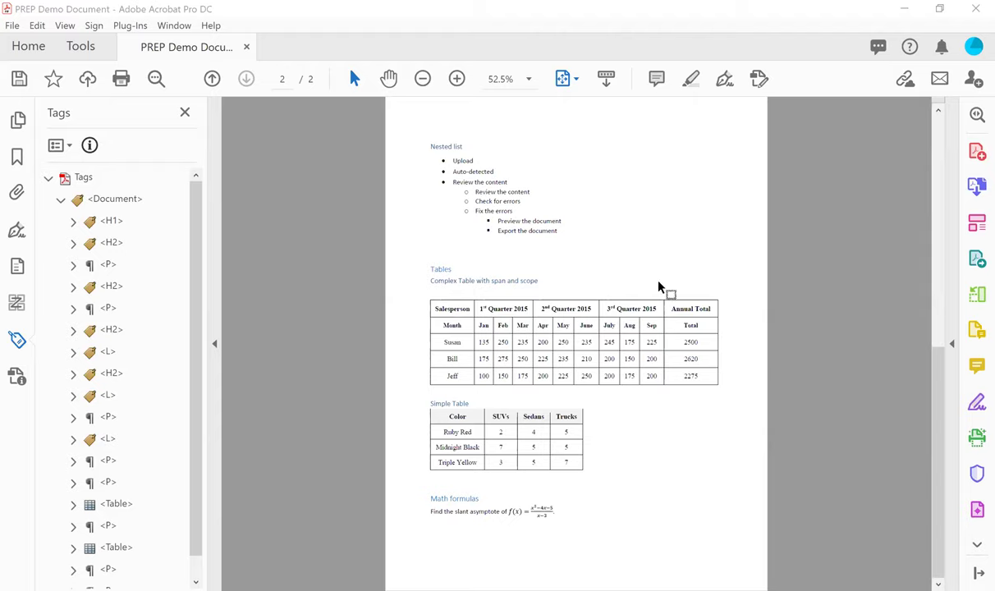
left_click(425, 31)
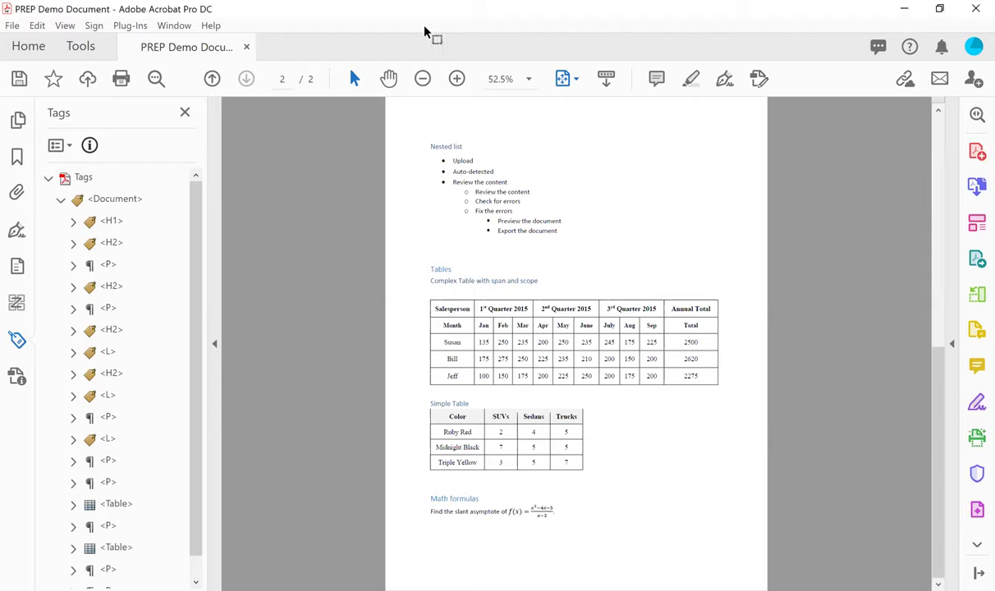